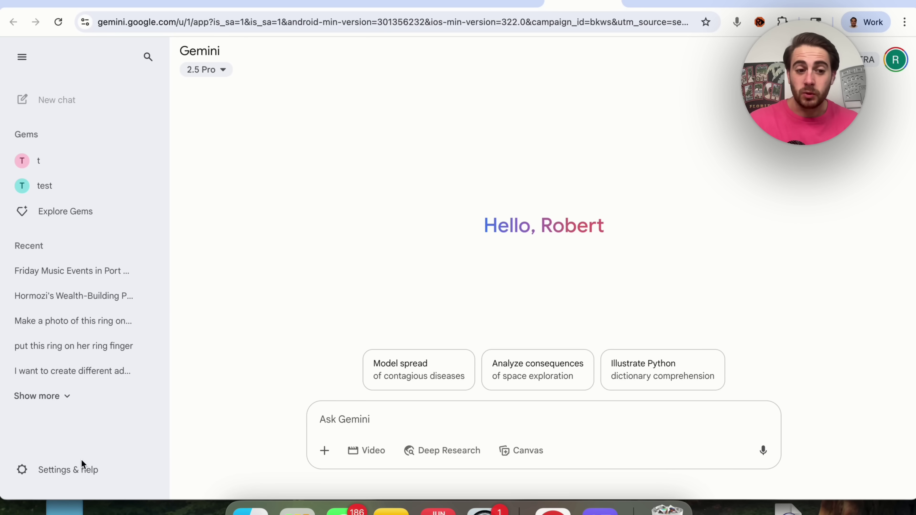
Bring up the list of scheduled actions from Gemini's settings and help menu.
{"action": "left_click", "coordinate": [80, 467]}
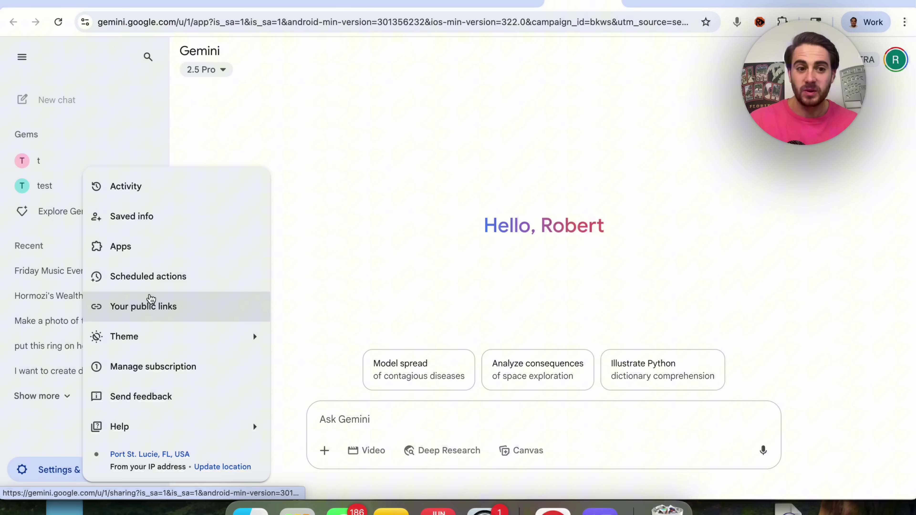
{"action": "left_click", "coordinate": [53, 470]}
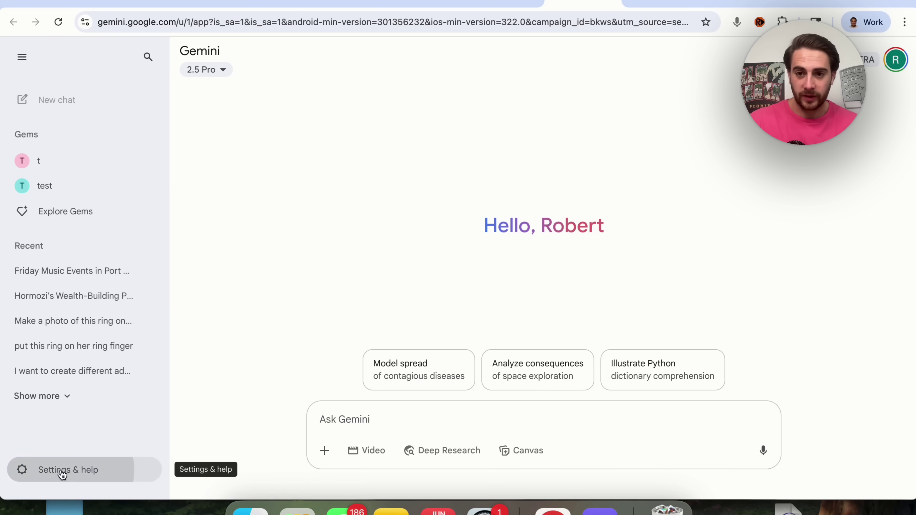
{"action": "left_click", "coordinate": [62, 473]}
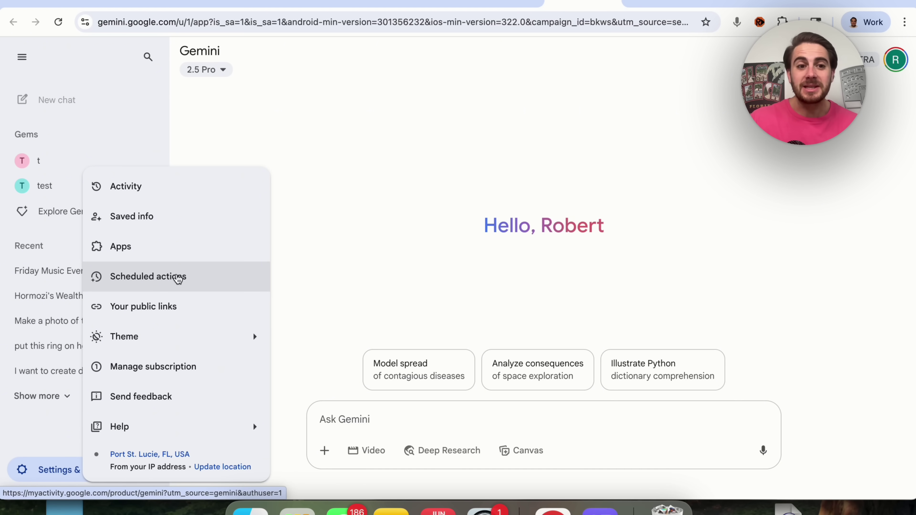
{"action": "left_click", "coordinate": [158, 284]}
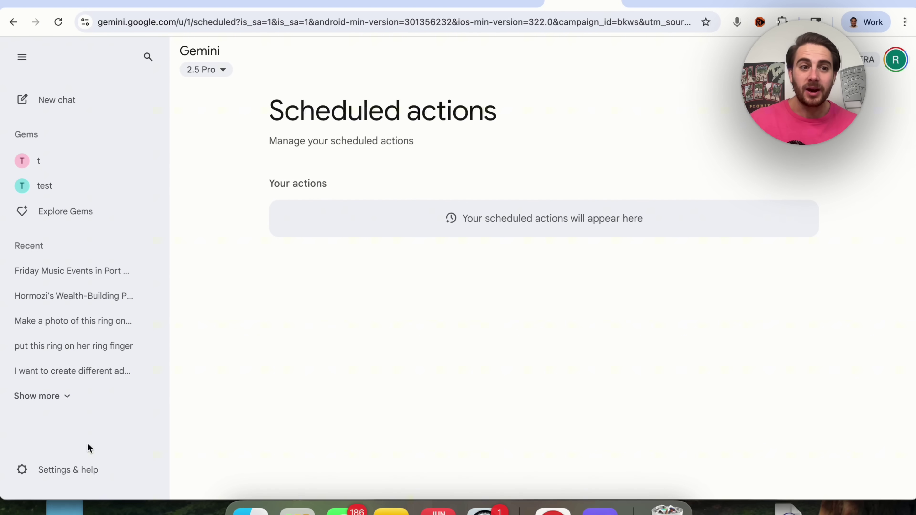
In a new chat, request a scheduled daily 8AM summary of calendar, to-do's and important unread emails.
{"action": "left_click", "coordinate": [62, 101]}
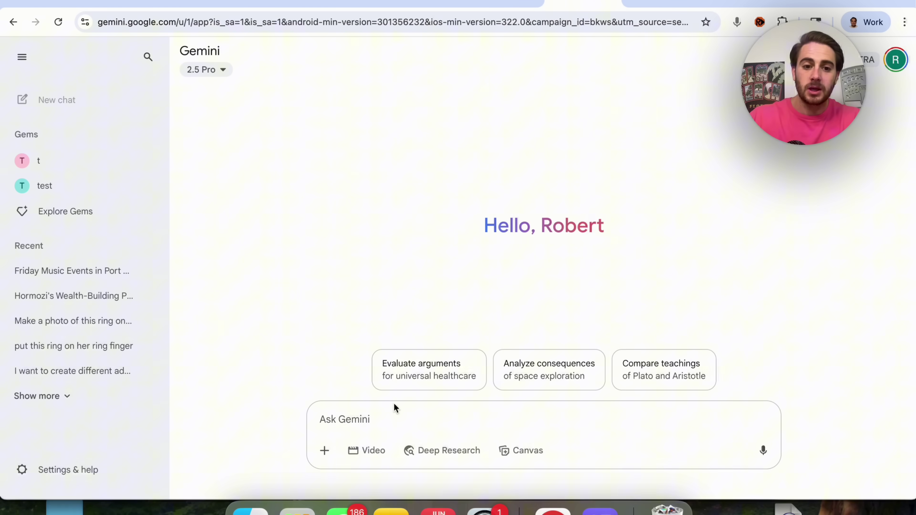
{"action": "type", "text": "Please create me a sch"}
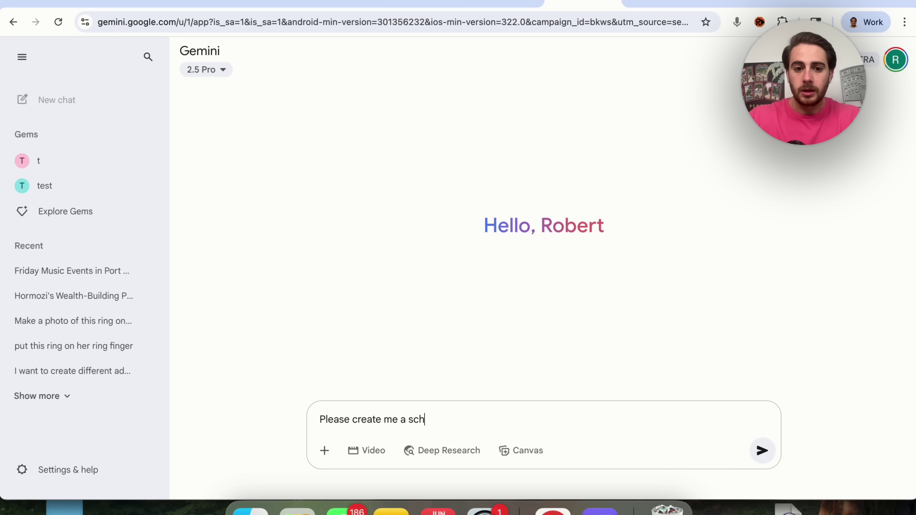
{"action": "type", "text": "eduled action:"}
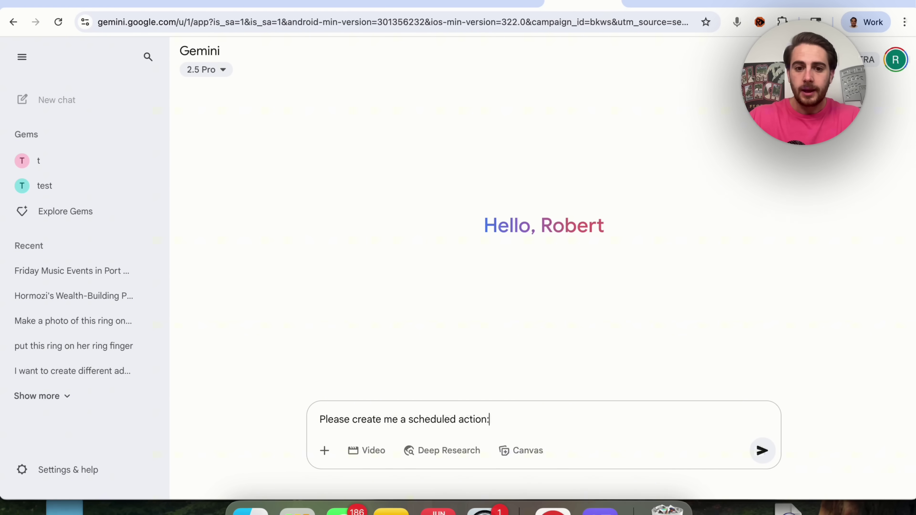
{"action": "type", "text": ": Send me a daily summary of my calendar, to-do's and important unread emails at 8AM"}
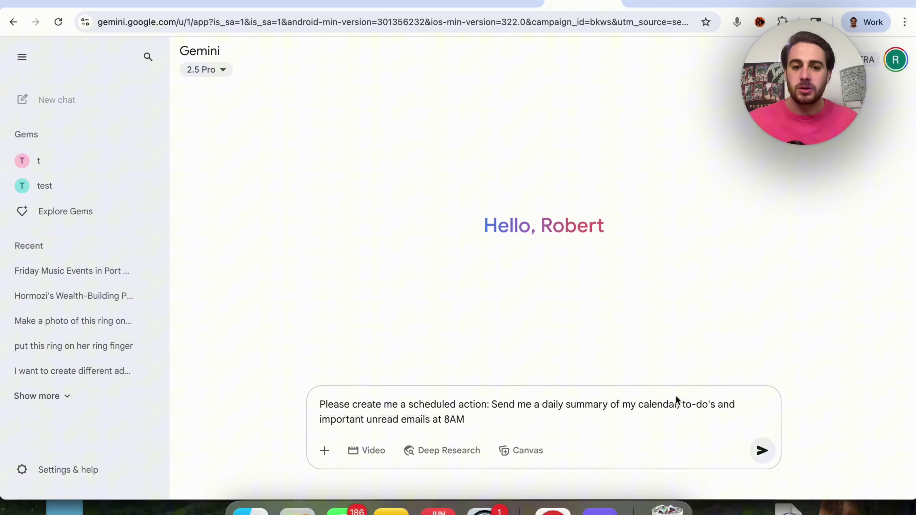
{"action": "key", "text": "Return"}
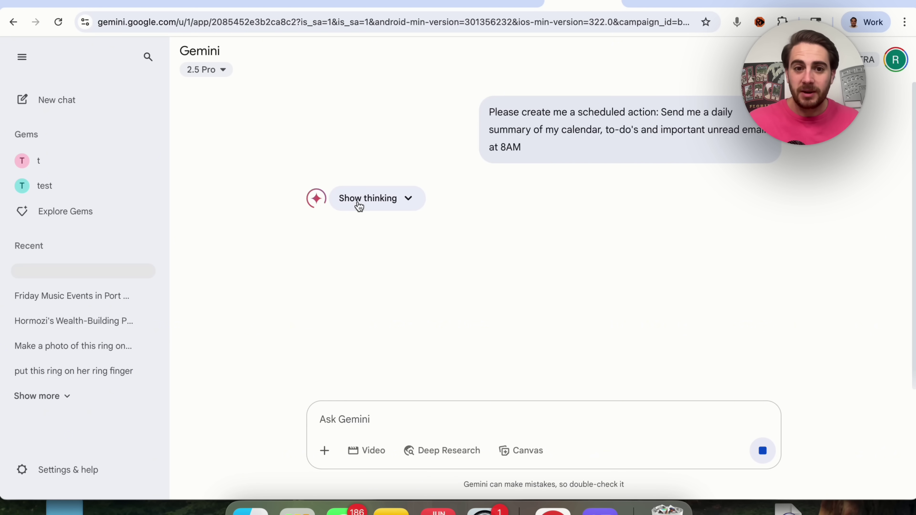
Expand then collapse Gemini's reasoning to read its 8 AM daily summary confirmation.
{"action": "left_click", "coordinate": [359, 206]}
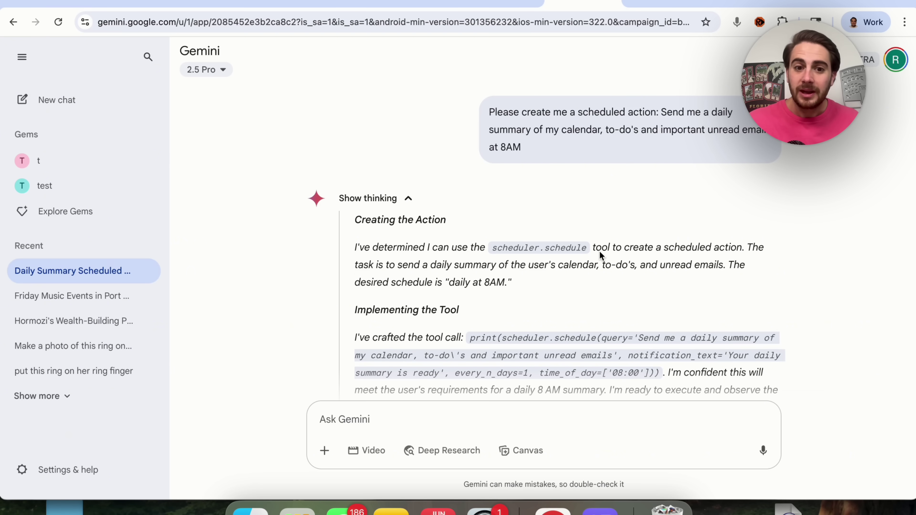
{"action": "left_click", "coordinate": [406, 199]}
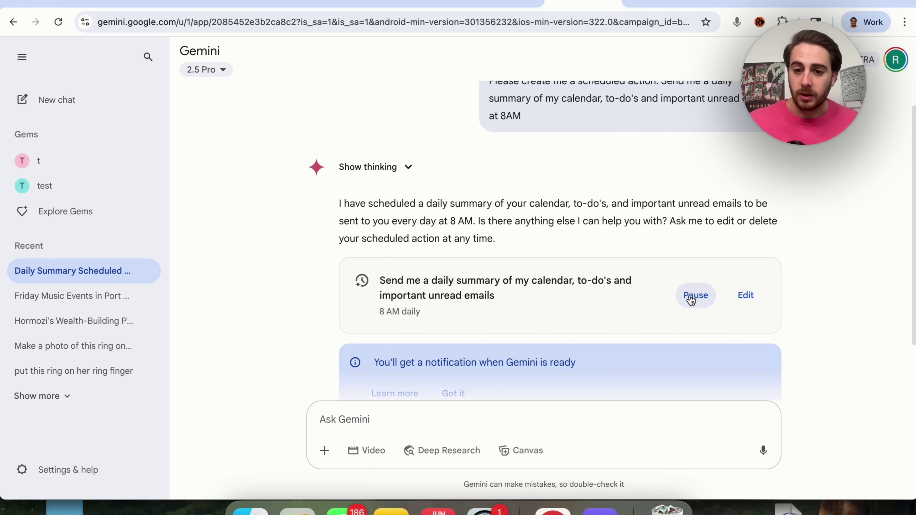
{"action": "left_click", "coordinate": [737, 295]}
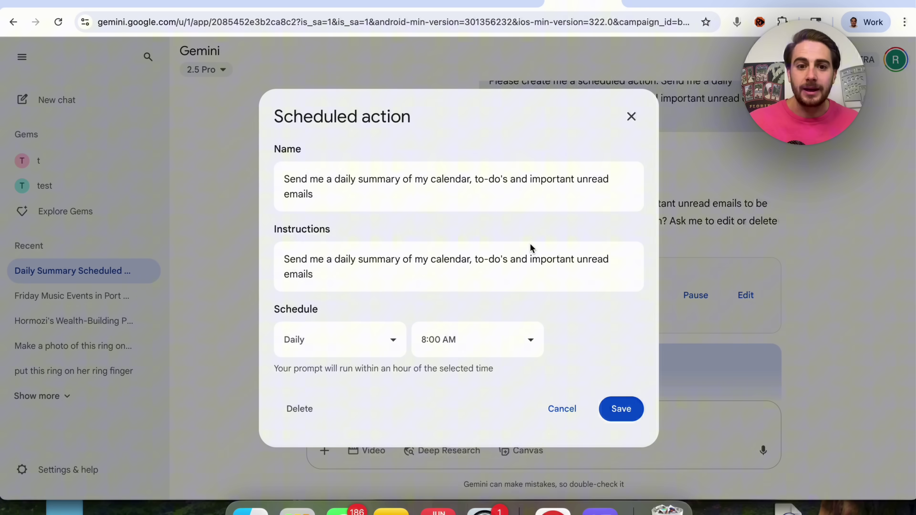
{"action": "triple_click", "coordinate": [393, 191]}
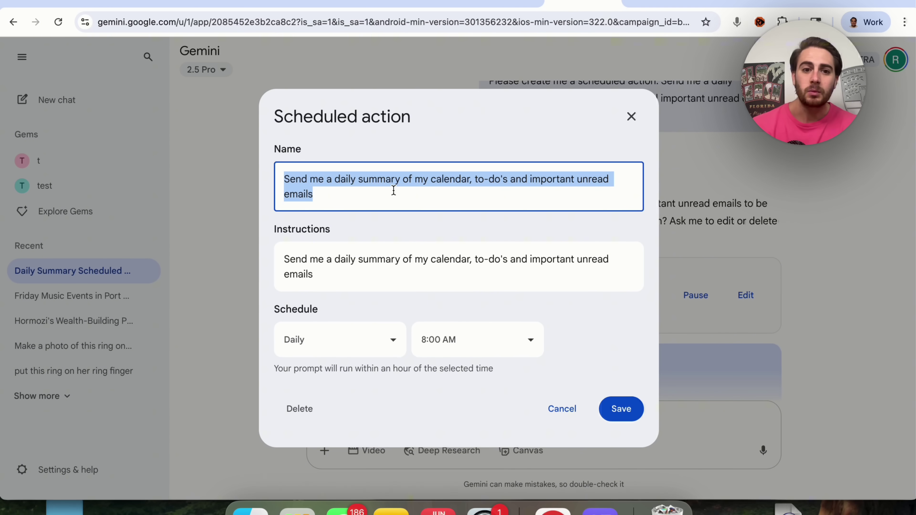
{"action": "left_click", "coordinate": [378, 272]}
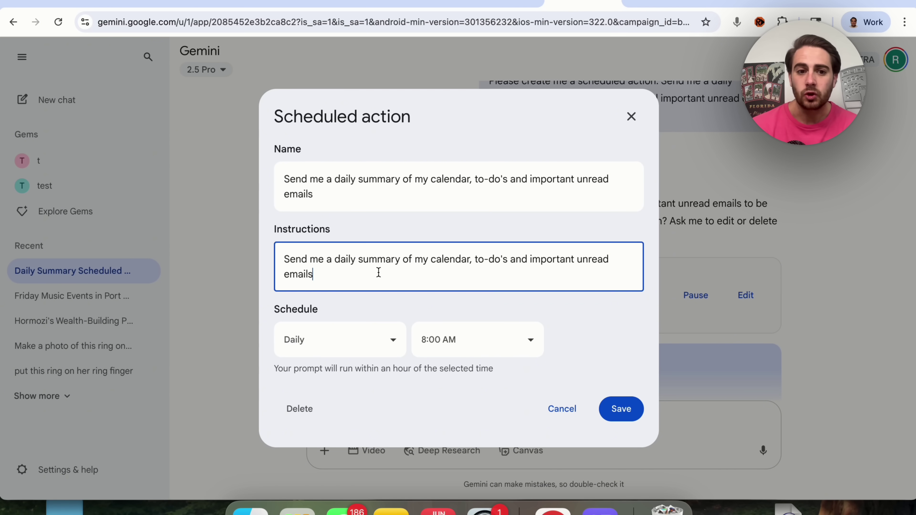
{"action": "left_click", "coordinate": [380, 354]}
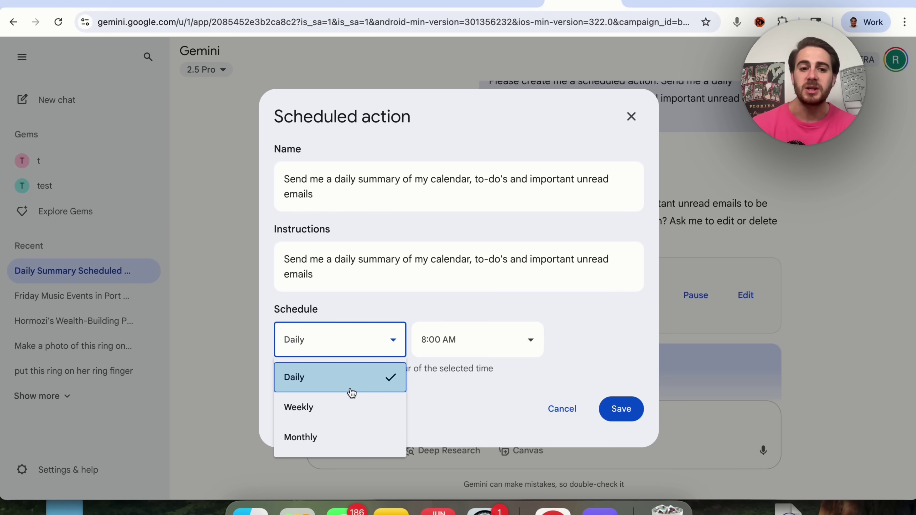
{"action": "left_click", "coordinate": [498, 339]}
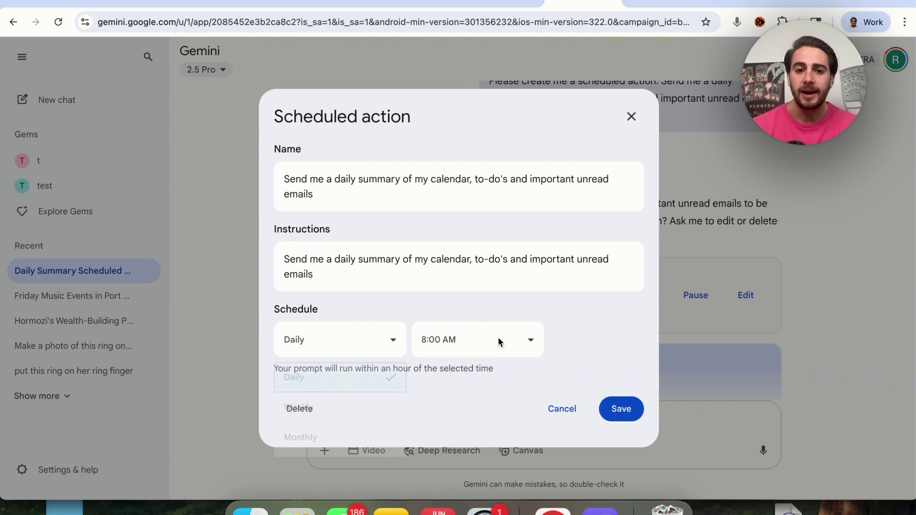
{"action": "left_click", "coordinate": [470, 340]}
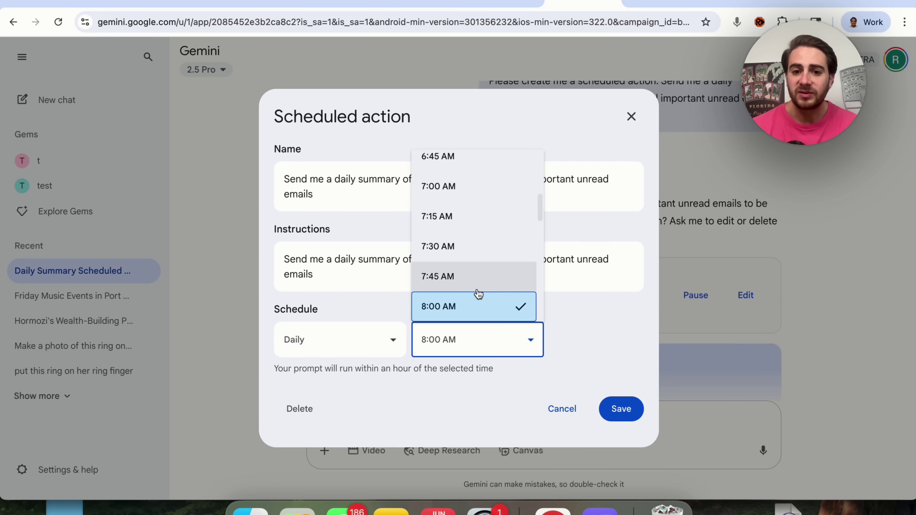
{"action": "left_click", "coordinate": [600, 331]}
{"action": "left_click", "coordinate": [631, 119]}
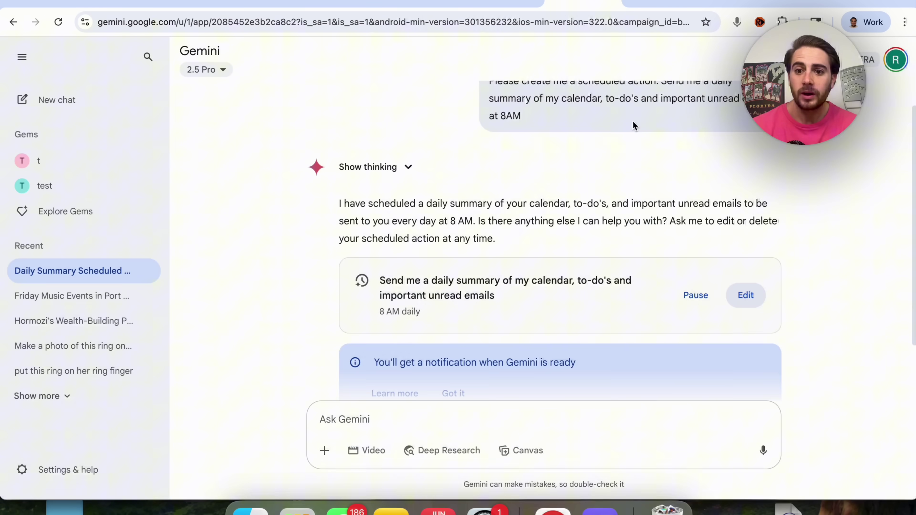
{"action": "scroll", "coordinate": [610, 310], "scroll_direction": "down", "scroll_amount": 2}
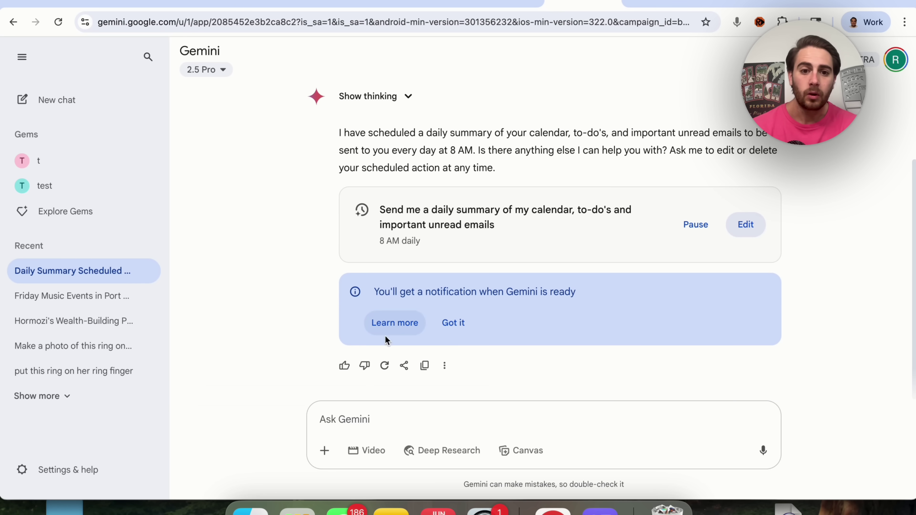
{"action": "left_click", "coordinate": [58, 470]}
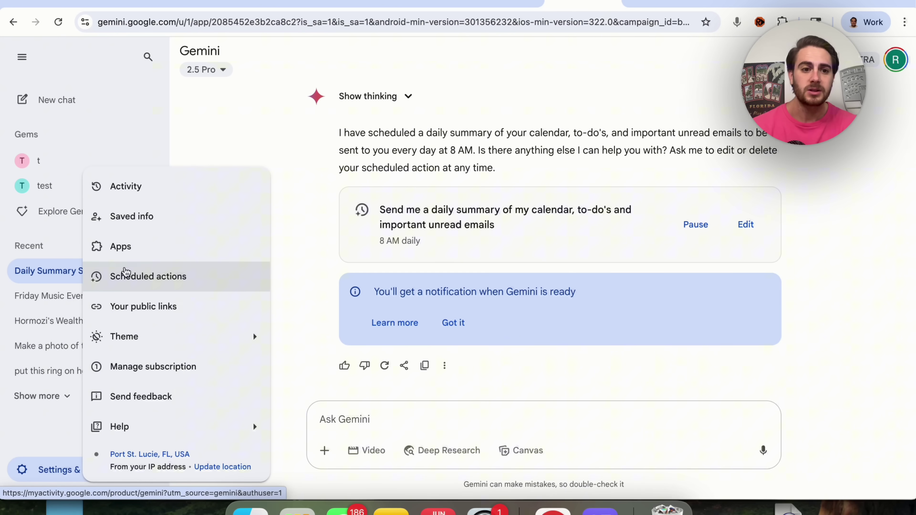
{"action": "left_click", "coordinate": [126, 274]}
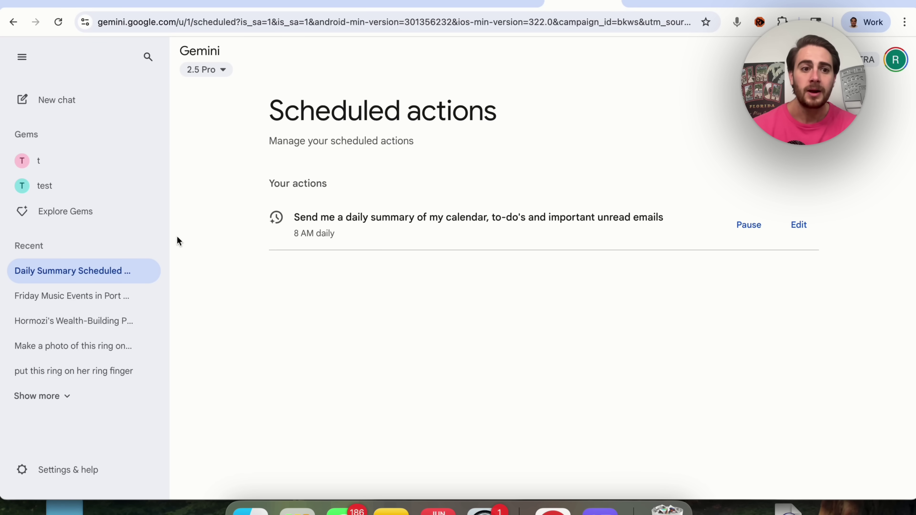
{"action": "left_click", "coordinate": [18, 273]}
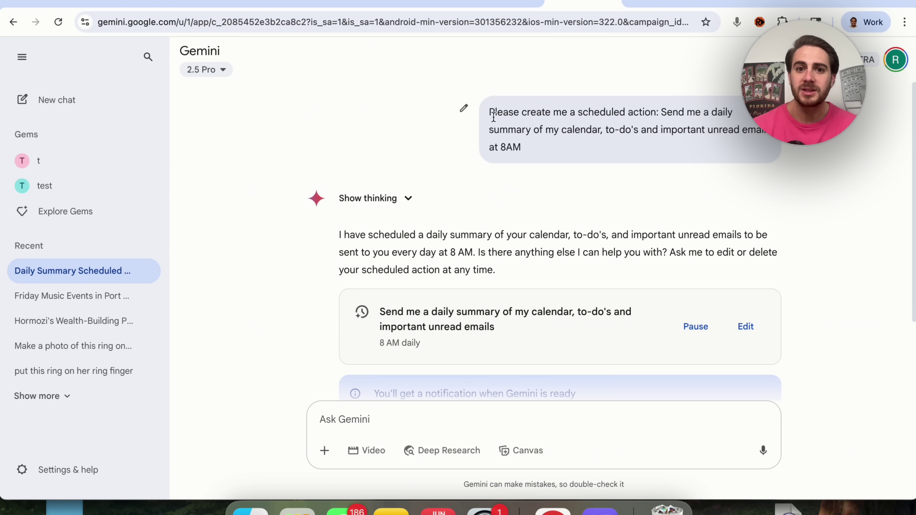
{"action": "left_click_drag", "start_coordinate": [487, 117], "coordinate": [659, 114]}
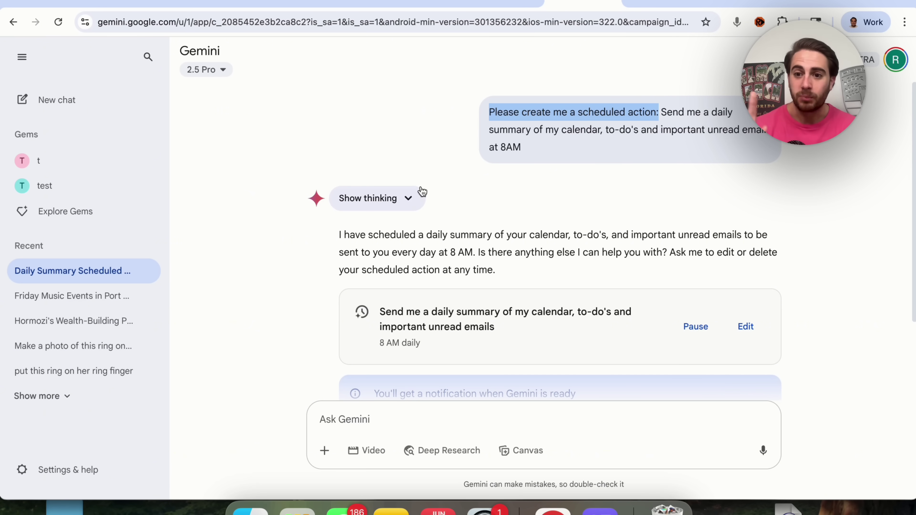
Open the connected Apps page and scroll through the Workspace, Travel and Media apps.
{"action": "left_click", "coordinate": [75, 470]}
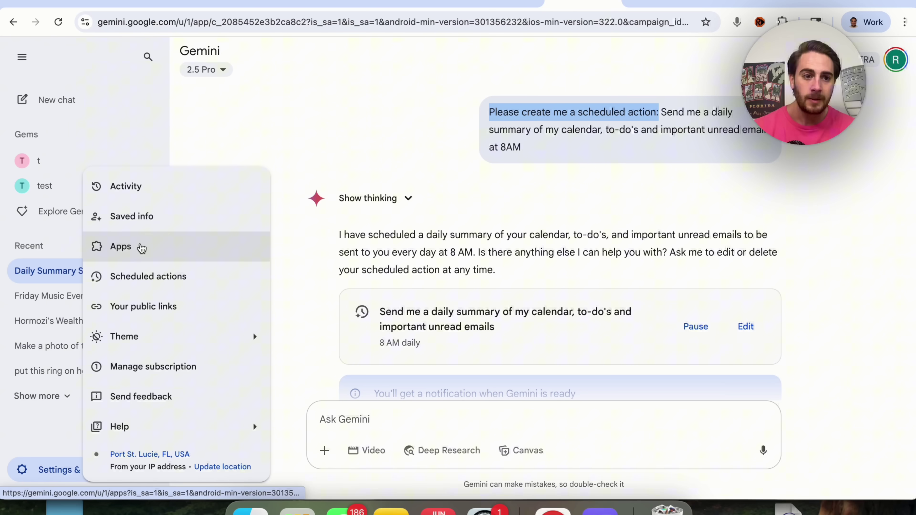
{"action": "left_click", "coordinate": [141, 247]}
{"action": "scroll", "coordinate": [327, 222], "scroll_direction": "down", "scroll_amount": 10}
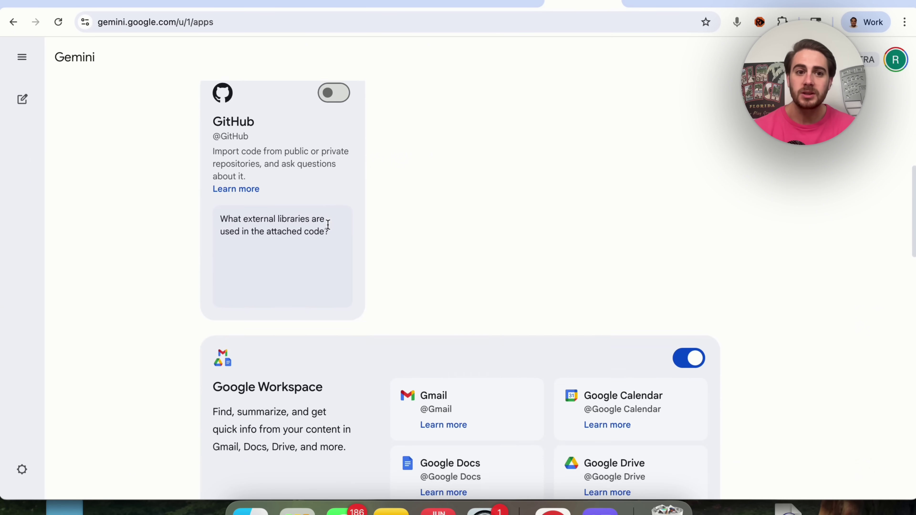
{"action": "scroll", "coordinate": [327, 224], "scroll_direction": "up", "scroll_amount": 2}
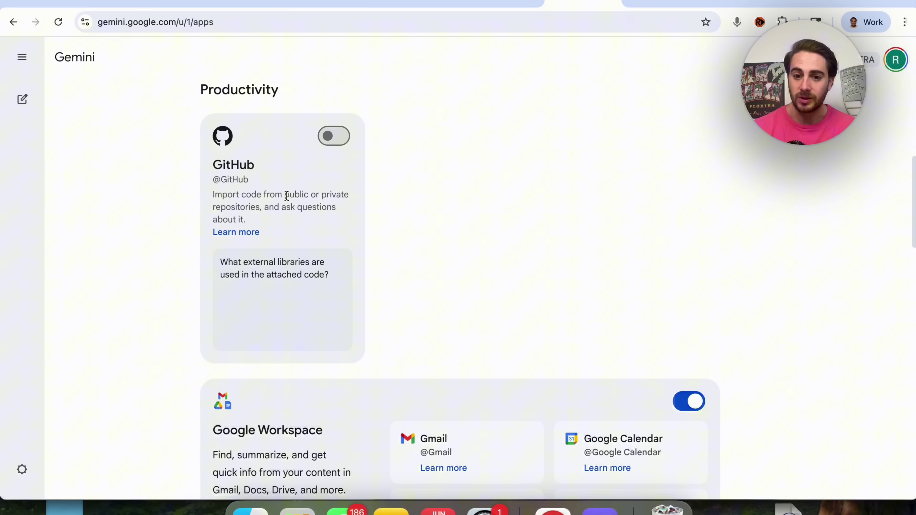
{"action": "scroll", "coordinate": [287, 198], "scroll_direction": "down", "scroll_amount": 9}
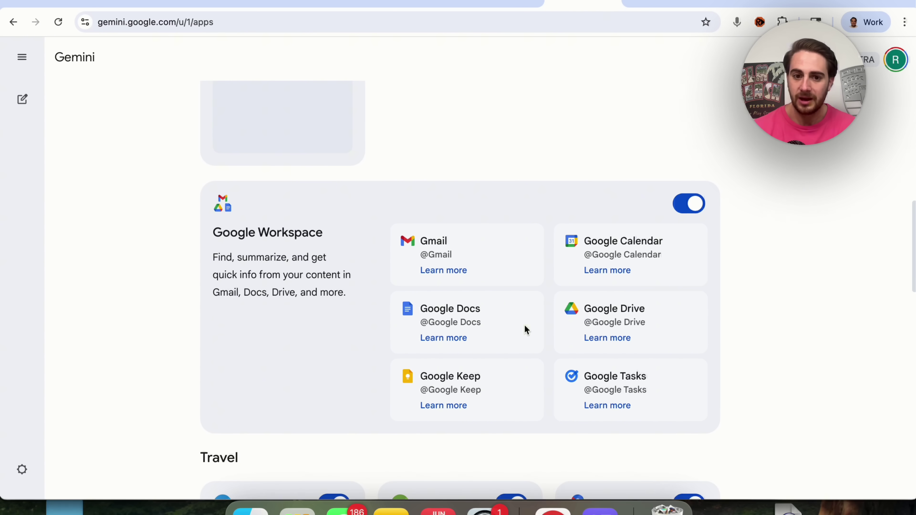
{"action": "scroll", "coordinate": [561, 368], "scroll_direction": "down", "scroll_amount": 5}
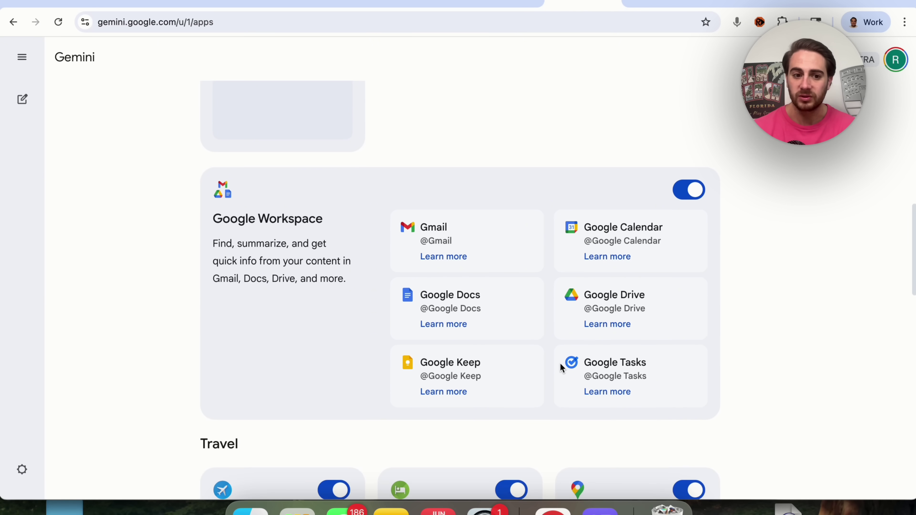
{"action": "scroll", "coordinate": [559, 364], "scroll_direction": "down", "scroll_amount": 1}
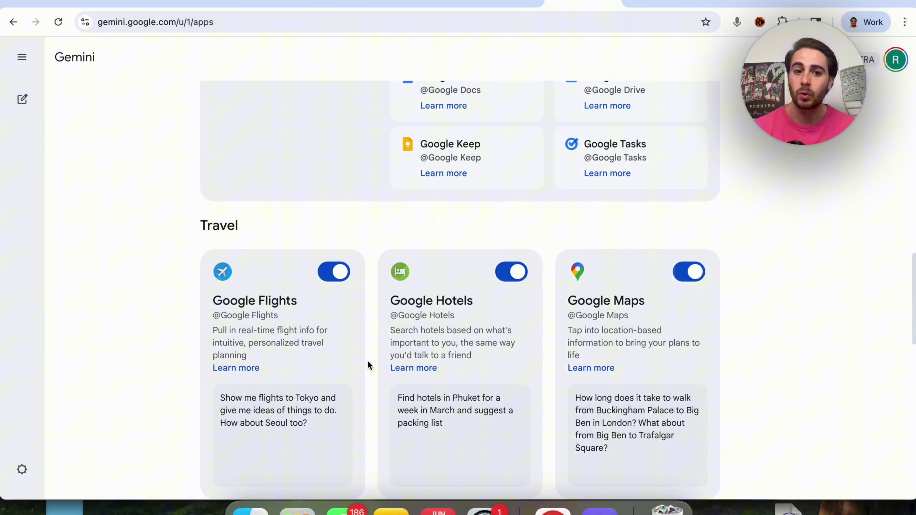
{"action": "scroll", "coordinate": [573, 341], "scroll_direction": "down", "scroll_amount": 10}
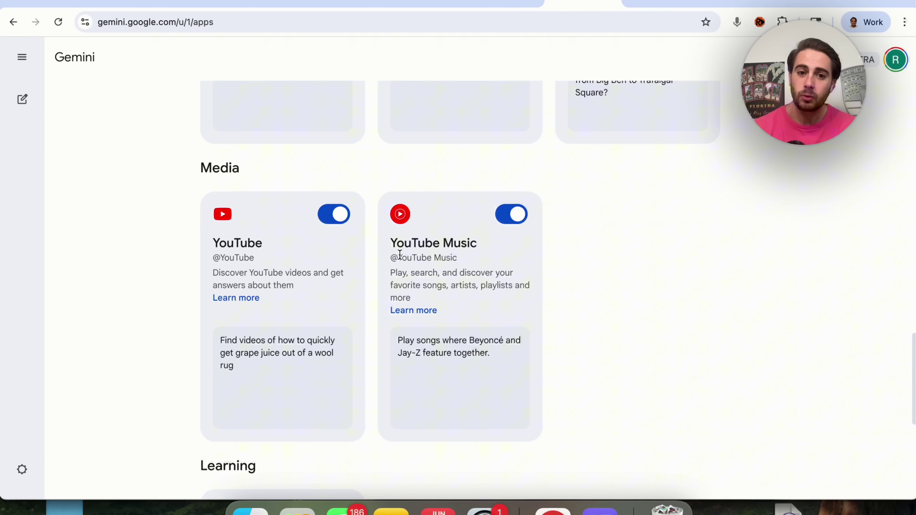
{"action": "scroll", "coordinate": [399, 256], "scroll_direction": "down", "scroll_amount": 8}
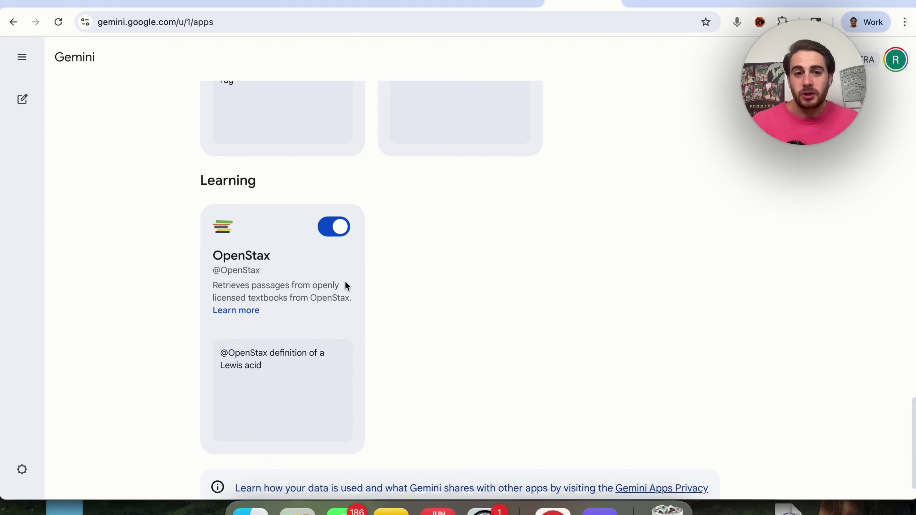
Scroll back up the Apps list, then move to the Gemini new-chat tab.
{"action": "scroll", "coordinate": [230, 324], "scroll_direction": "up", "scroll_amount": 10}
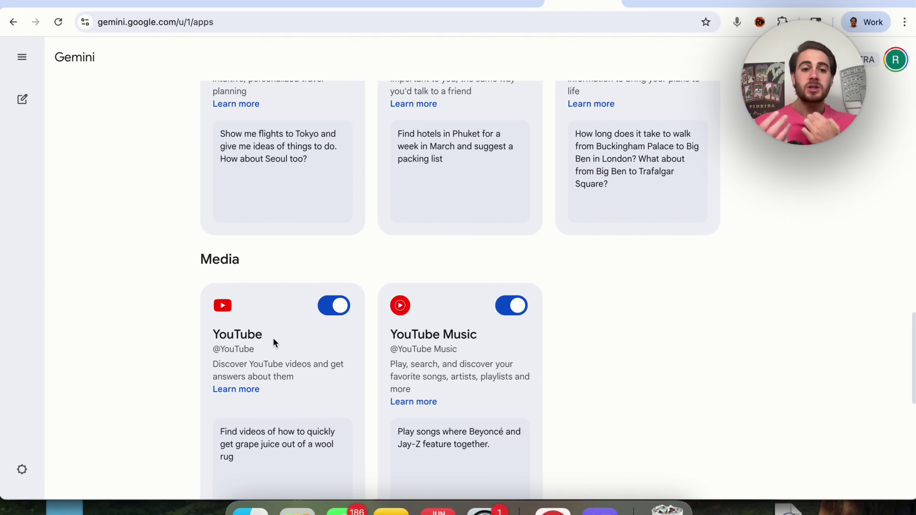
{"action": "scroll", "coordinate": [273, 341], "scroll_direction": "up", "scroll_amount": 6}
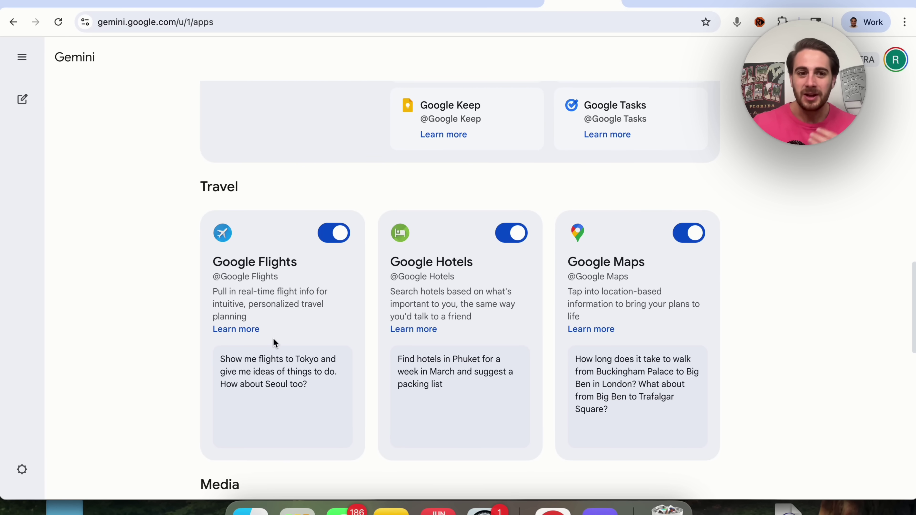
{"action": "scroll", "coordinate": [316, 342], "scroll_direction": "up", "scroll_amount": 3}
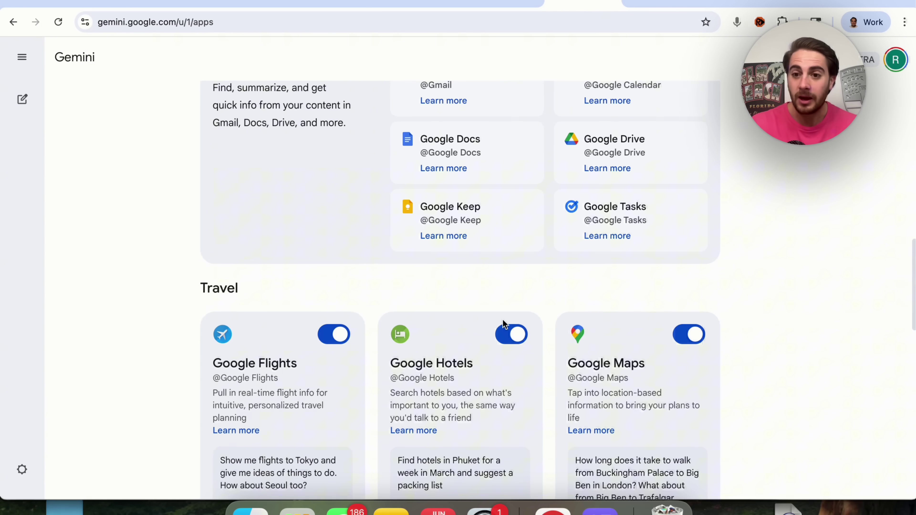
{"action": "scroll", "coordinate": [503, 323], "scroll_direction": "down", "scroll_amount": 3}
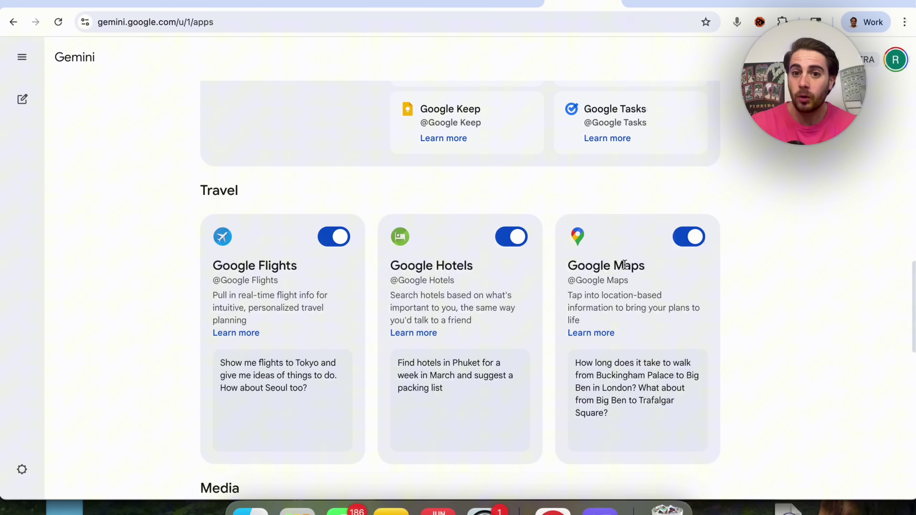
{"action": "scroll", "coordinate": [625, 265], "scroll_direction": "up", "scroll_amount": 6}
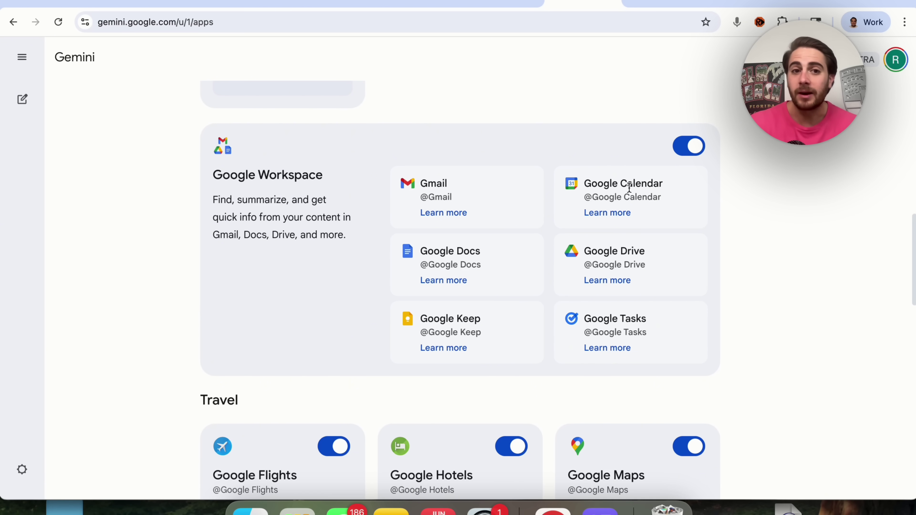
{"action": "left_click", "coordinate": [483, 5]}
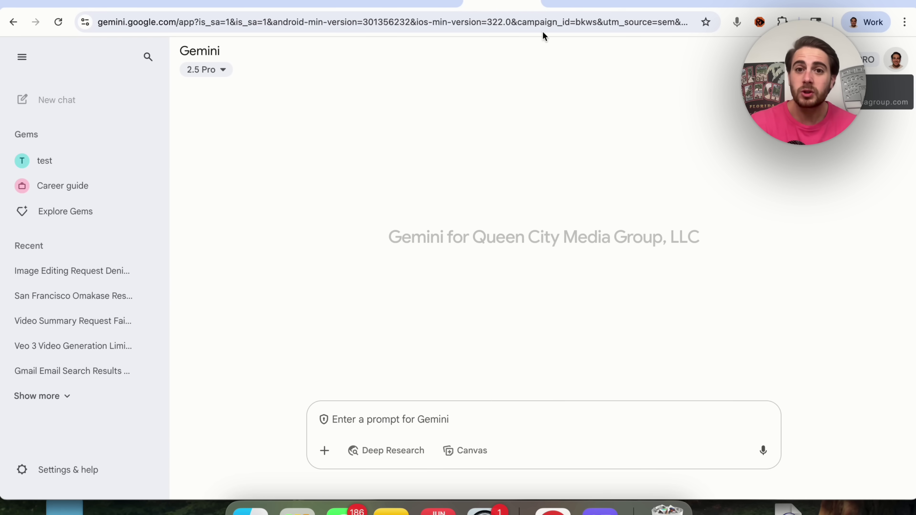
Return to the Gemini apps tab and scroll through Gemini's settings options.
{"action": "left_click", "coordinate": [579, 4]}
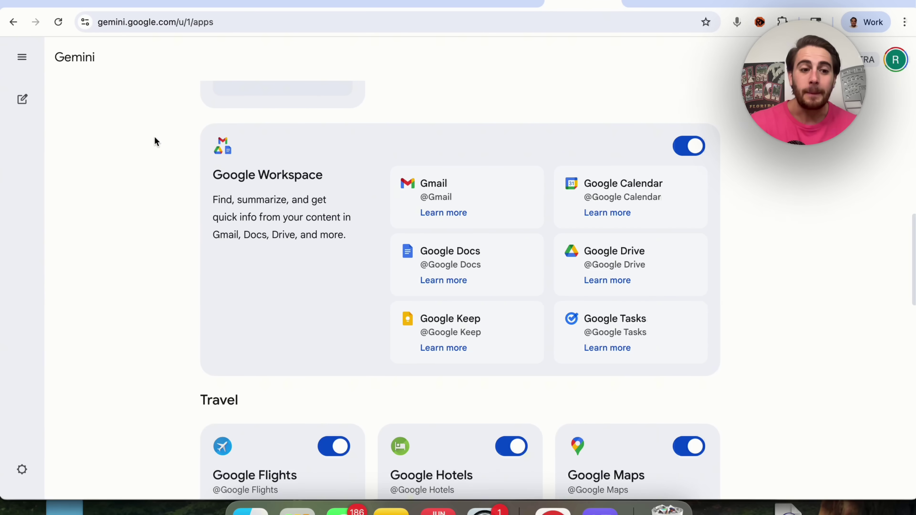
{"action": "left_click", "coordinate": [22, 469]}
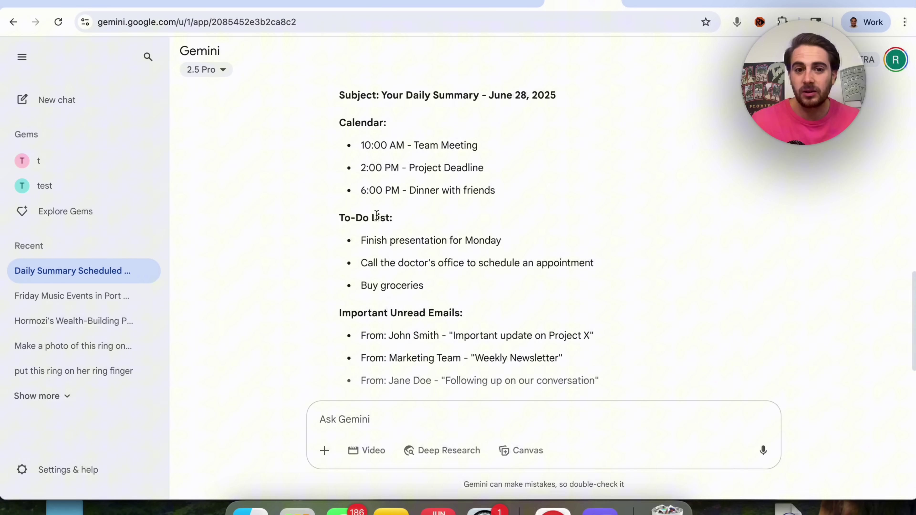
{"action": "scroll", "coordinate": [368, 215], "scroll_direction": "down", "scroll_amount": 1}
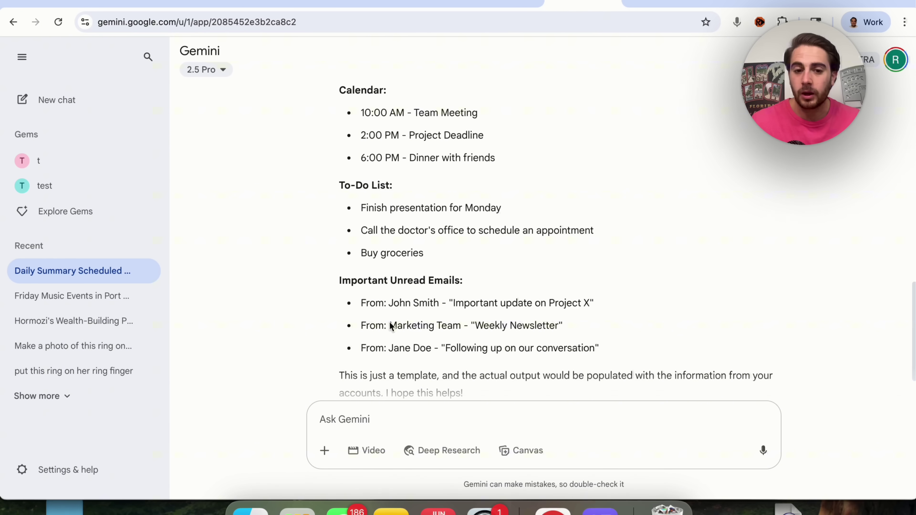
{"action": "scroll", "coordinate": [413, 327], "scroll_direction": "down", "scroll_amount": 1}
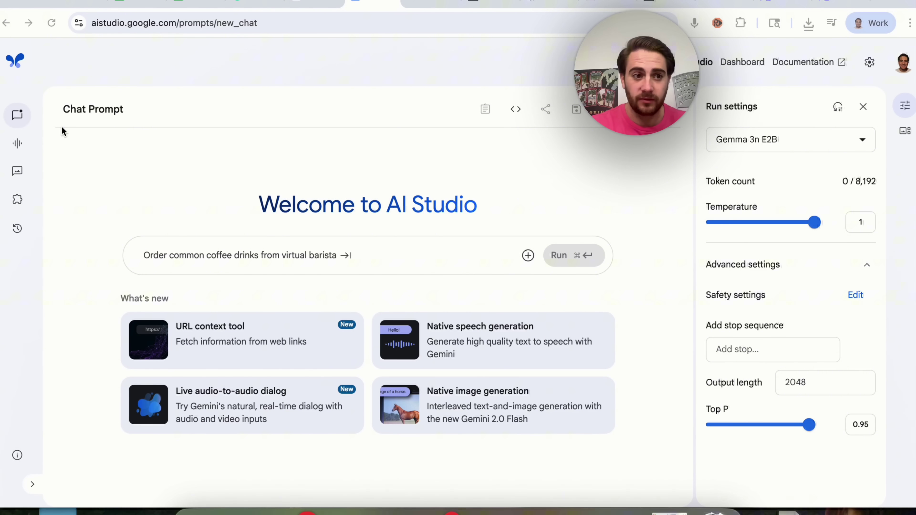
Start Imagen image generation under Generative Media using the Imagen 4 Ultra (Preview) model.
{"action": "left_click", "coordinate": [14, 174]}
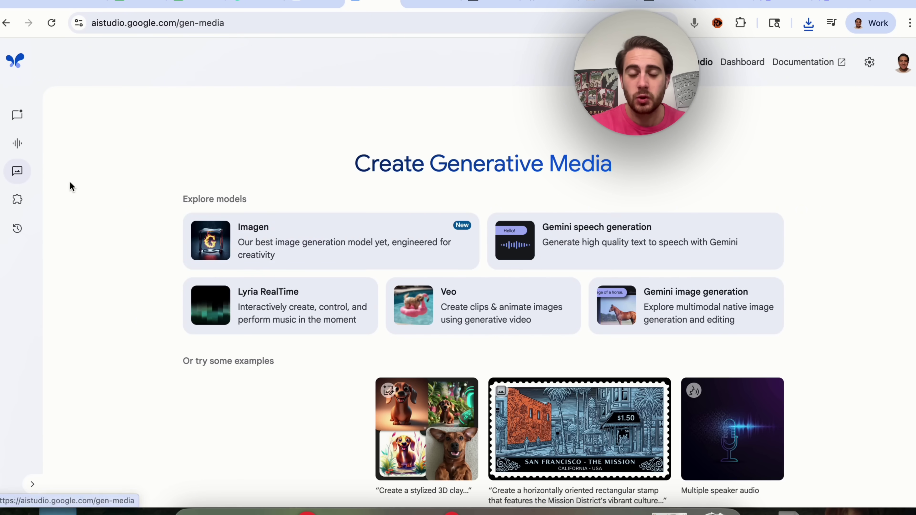
{"action": "left_click", "coordinate": [263, 239]}
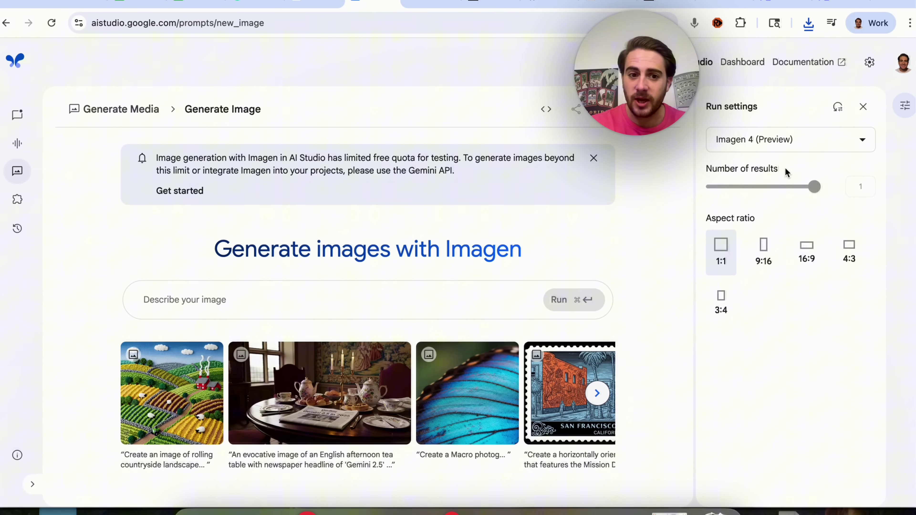
{"action": "left_click", "coordinate": [775, 140]}
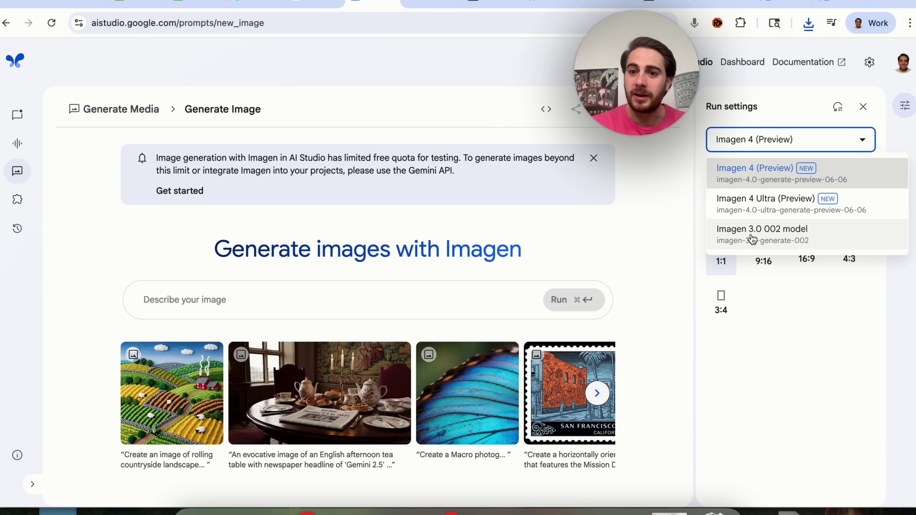
{"action": "left_click", "coordinate": [764, 211]}
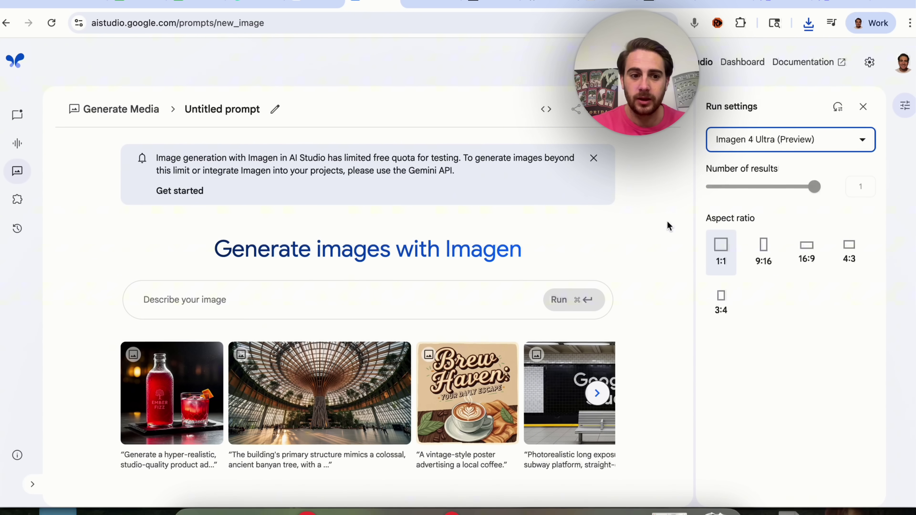
Enter 'Please generate a hyperrealistic image of a beautiful modern home in montana' and select it all.
{"action": "left_click", "coordinate": [271, 305]}
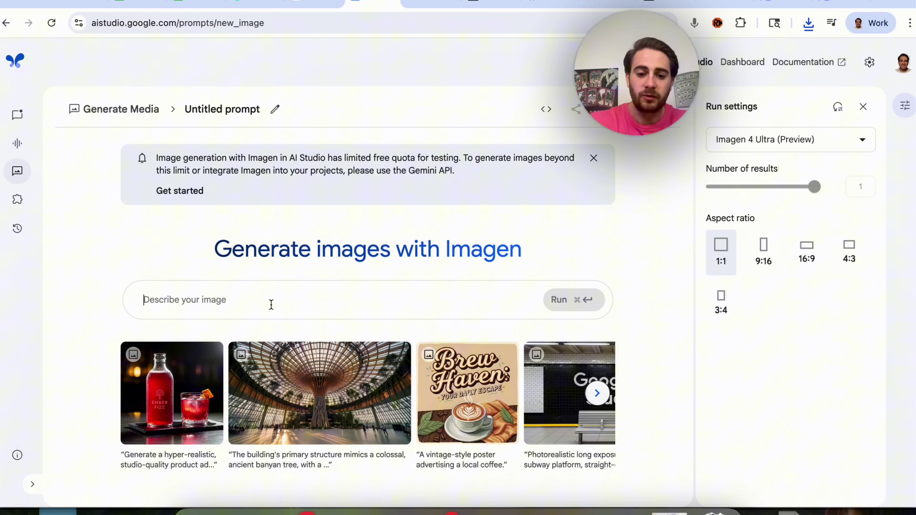
{"action": "type", "text": "Please generate"}
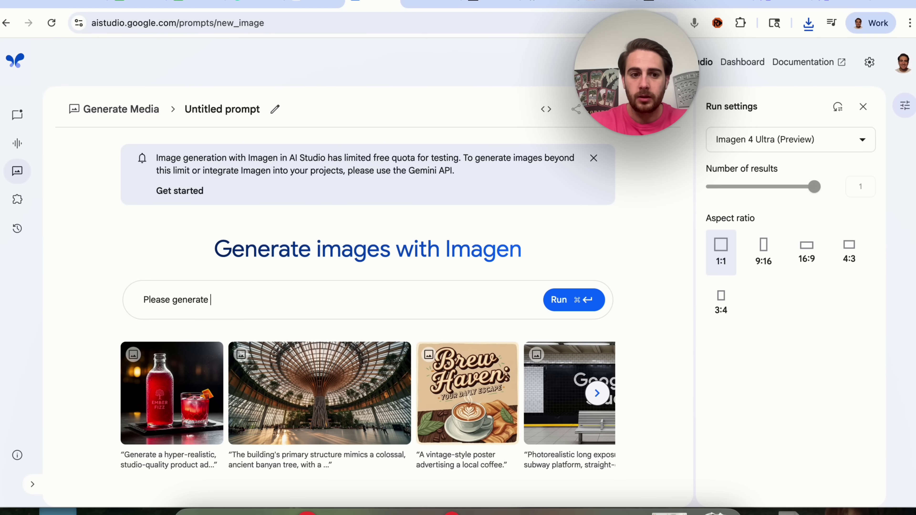
{"action": "type", "text": " a hyperrealistic image of a beau"}
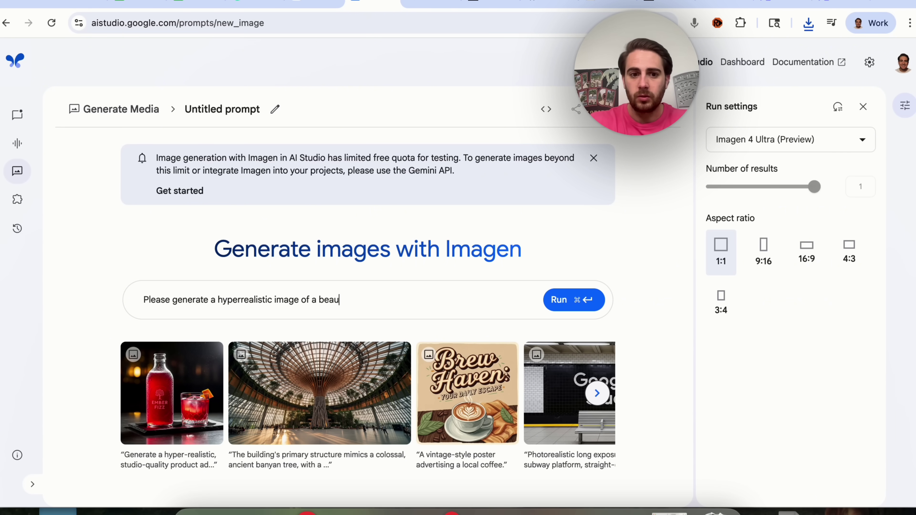
{"action": "type", "text": "tiful modern home in montana"}
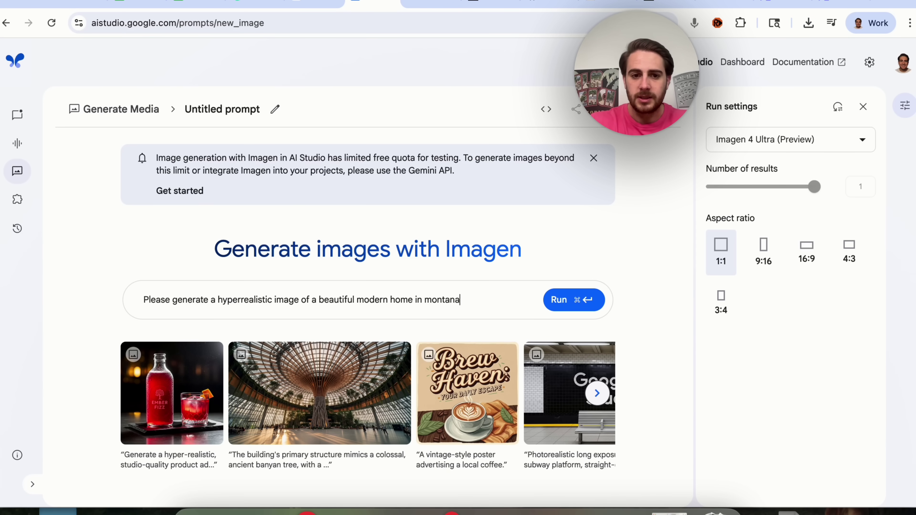
{"action": "key", "text": "super+a"}
{"action": "key", "text": "ctrl+c"}
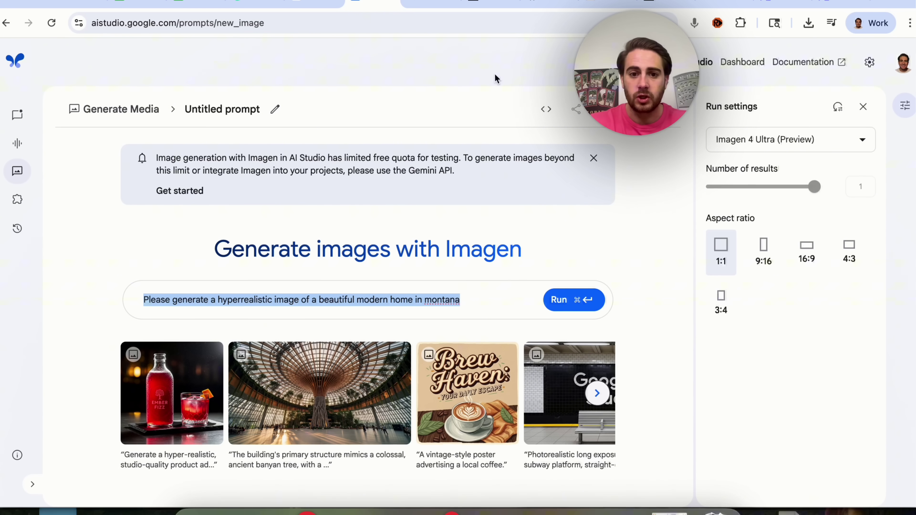
Send the Montana home prompt to ChatGPT at chat.openai.com, then run it in AI Studio.
{"action": "left_click", "coordinate": [419, 4]}
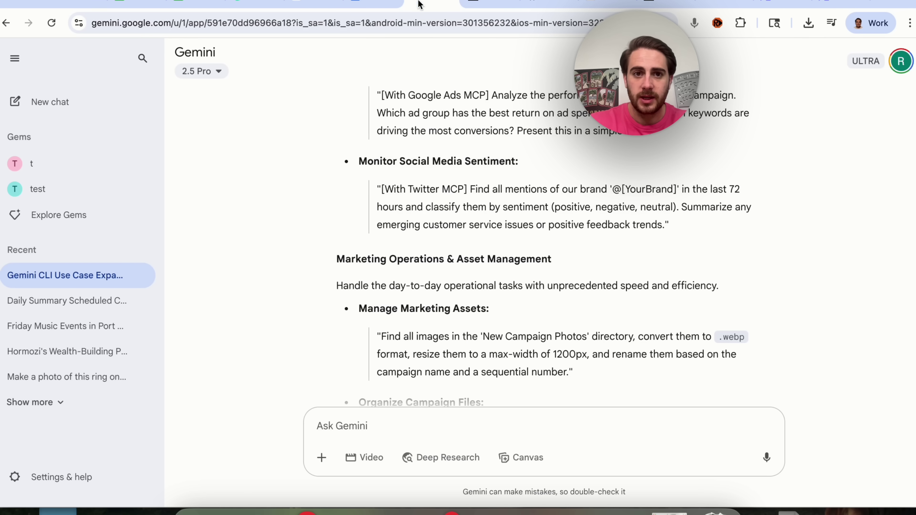
{"action": "left_click", "coordinate": [413, 14]}
{"action": "type", "text": "chat.openai.com"}
{"action": "key", "text": "Return"}
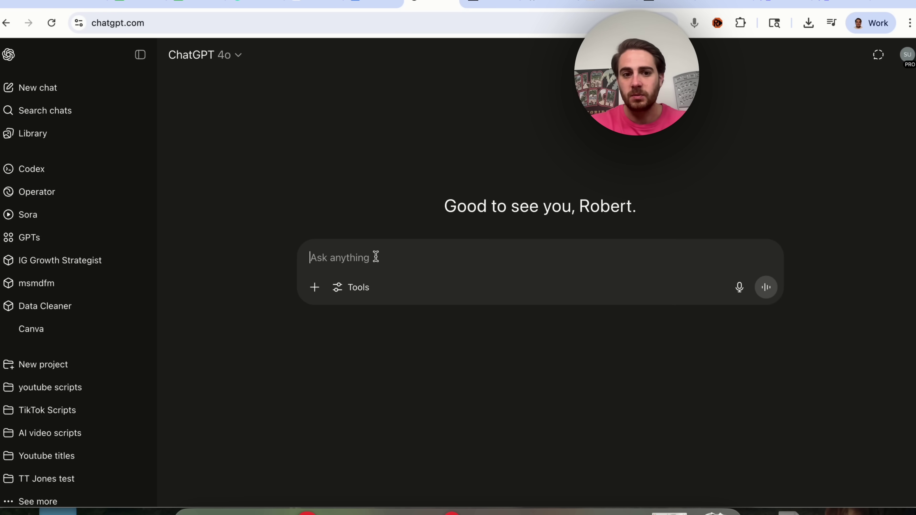
{"action": "key", "text": "ctrl+v"}
{"action": "key", "text": "Return"}
{"action": "left_click", "coordinate": [355, 5]}
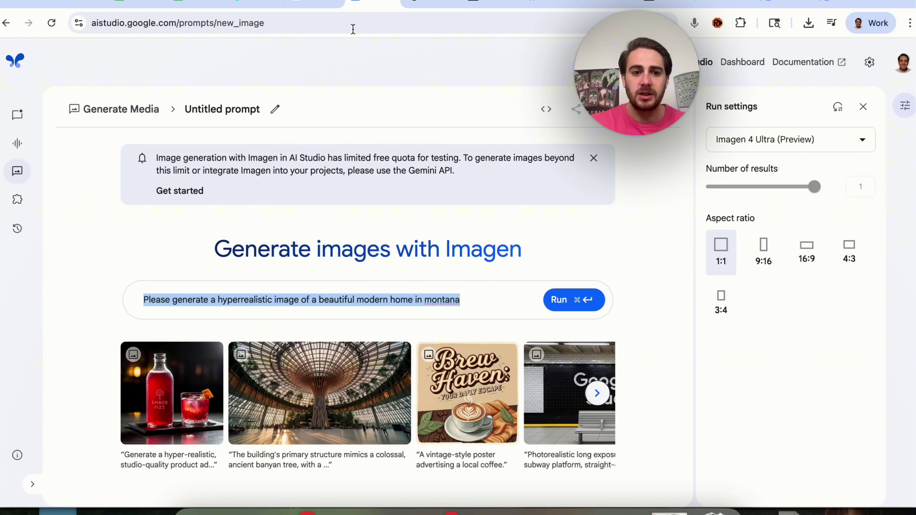
{"action": "left_click", "coordinate": [595, 300]}
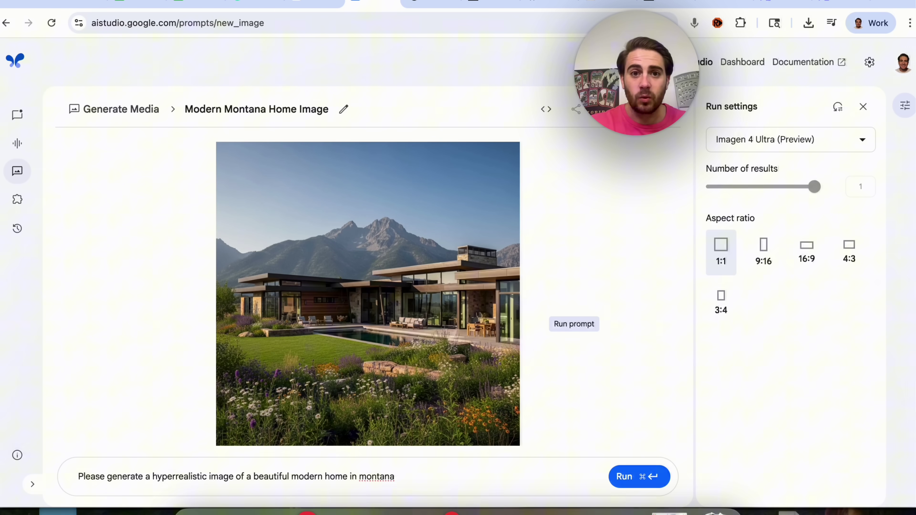
Switch to ChatGPT to compare its still-rendering modern Montana home image.
{"action": "key", "text": "ctrl+Tab"}
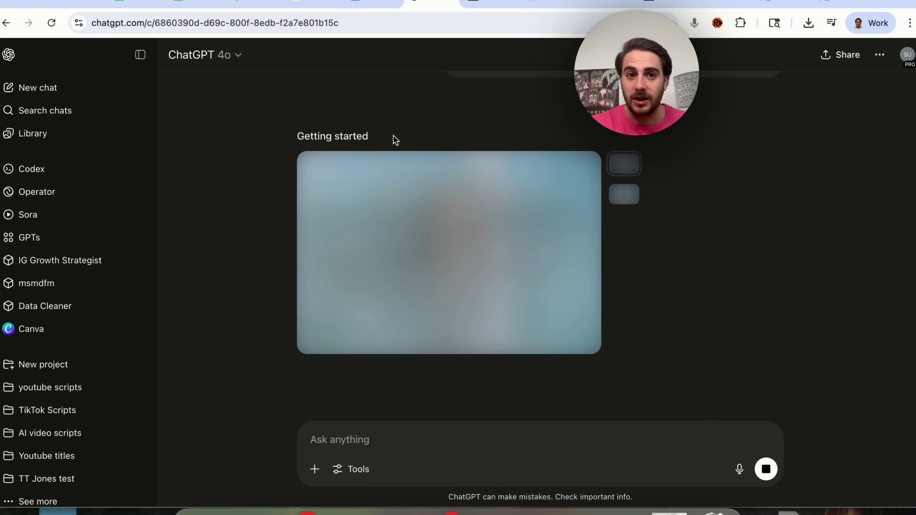
Return to AI Studio's finished Imagen 4 Ultra modern Montana home image.
{"action": "left_click", "coordinate": [368, 7]}
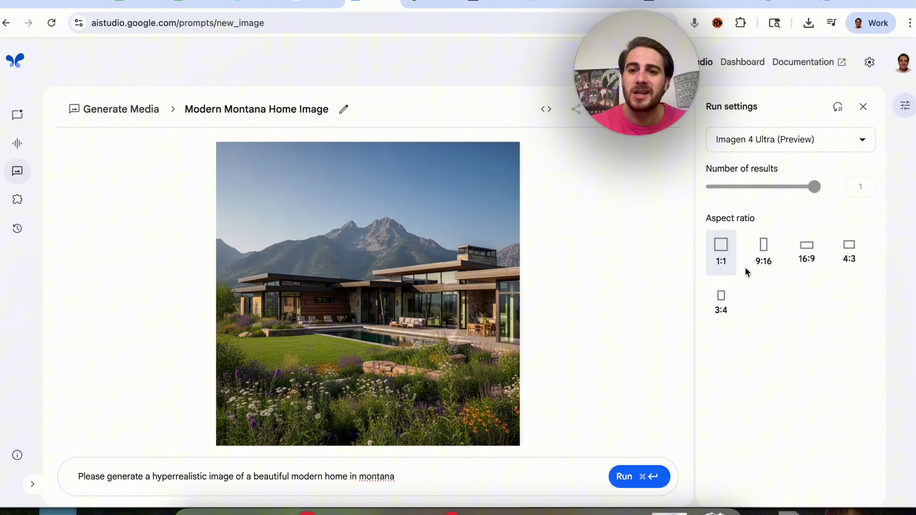
Change the image model from Imagen 4 Ultra to Imagen 3.0 002.
{"action": "mouse_move", "coordinate": [812, 188]}
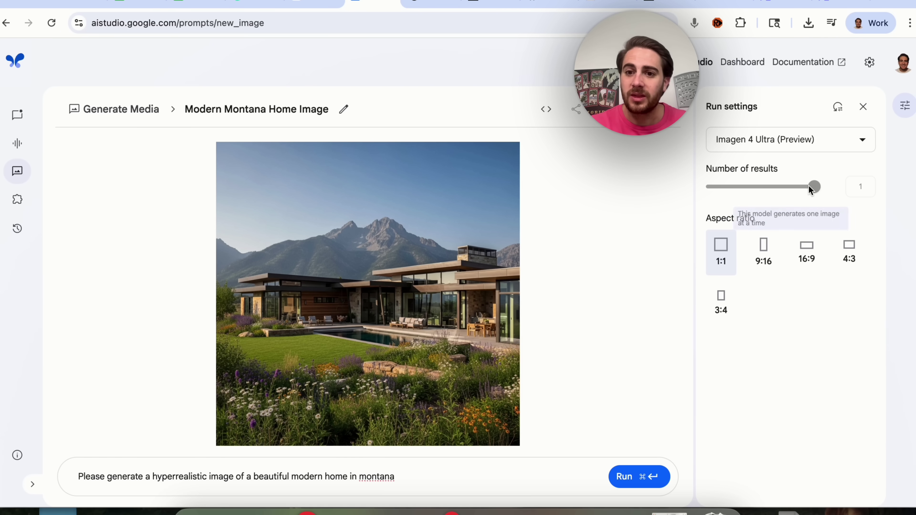
{"action": "left_click", "coordinate": [804, 146]}
{"action": "left_click", "coordinate": [777, 185]}
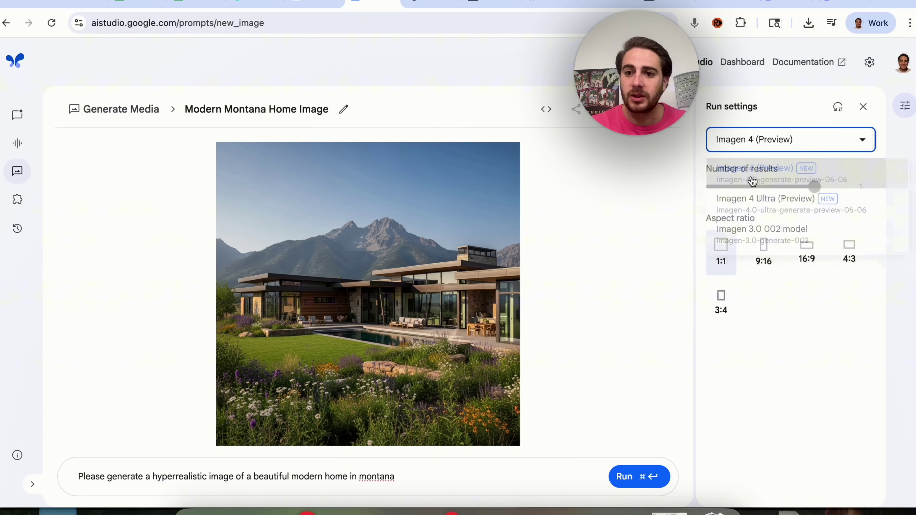
{"action": "left_click", "coordinate": [779, 142]}
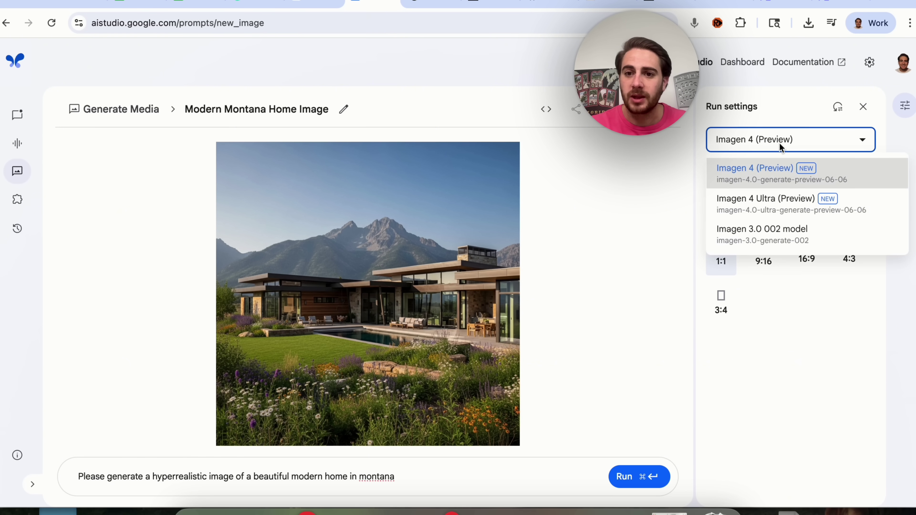
{"action": "left_click", "coordinate": [777, 230]}
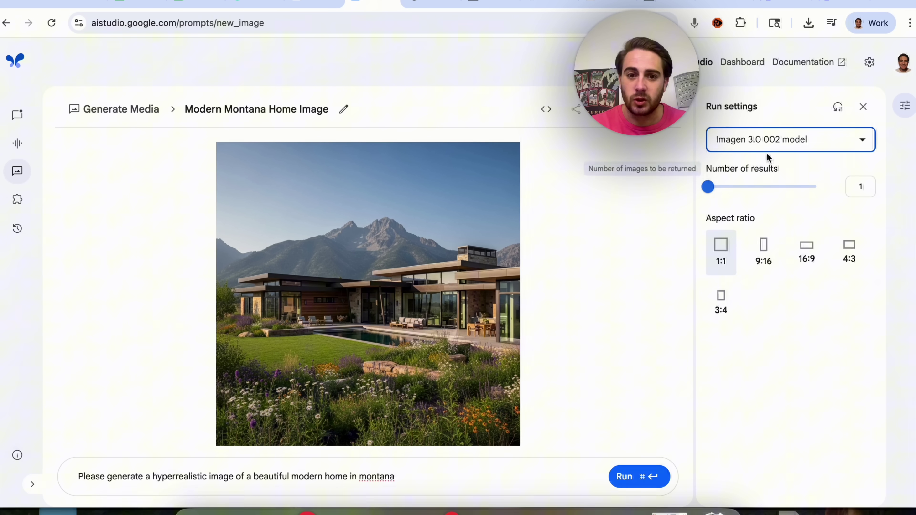
Set the number of results to about 2 and go back to the ChatGPT tab.
{"action": "left_click_drag", "start_coordinate": [714, 201], "coordinate": [825, 182]}
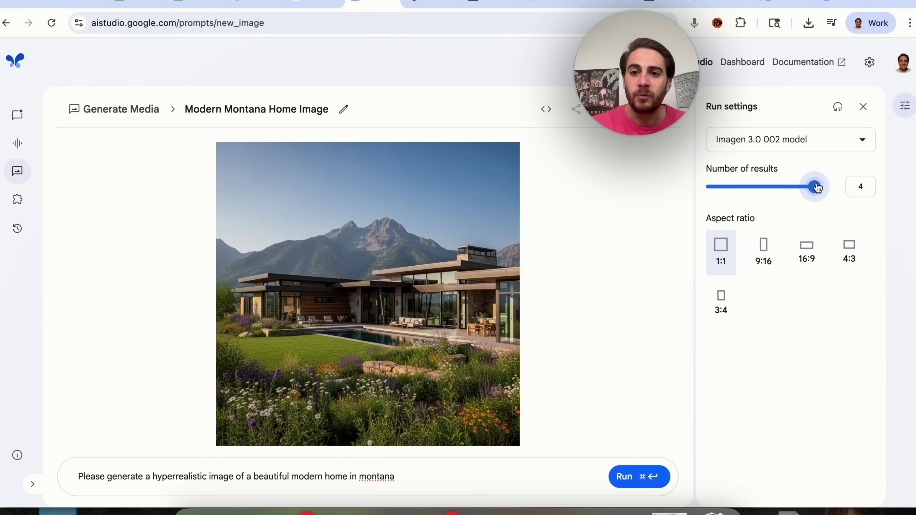
{"action": "left_click_drag", "start_coordinate": [816, 187], "coordinate": [742, 186]}
{"action": "left_click", "coordinate": [425, 2]}
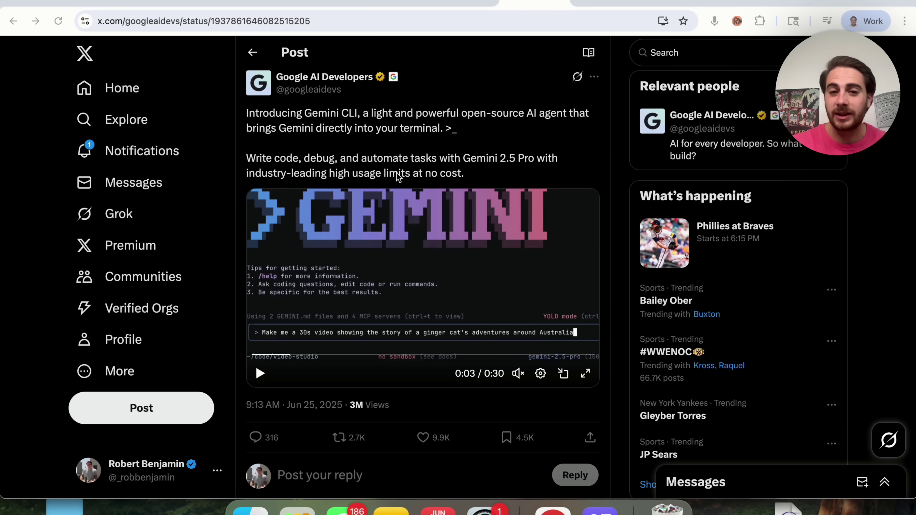
Follow the post's goo.gle/gemini-cli link to the google-gemini/gemini-cli GitHub repository.
{"action": "scroll", "coordinate": [417, 251], "scroll_direction": "down", "scroll_amount": 5}
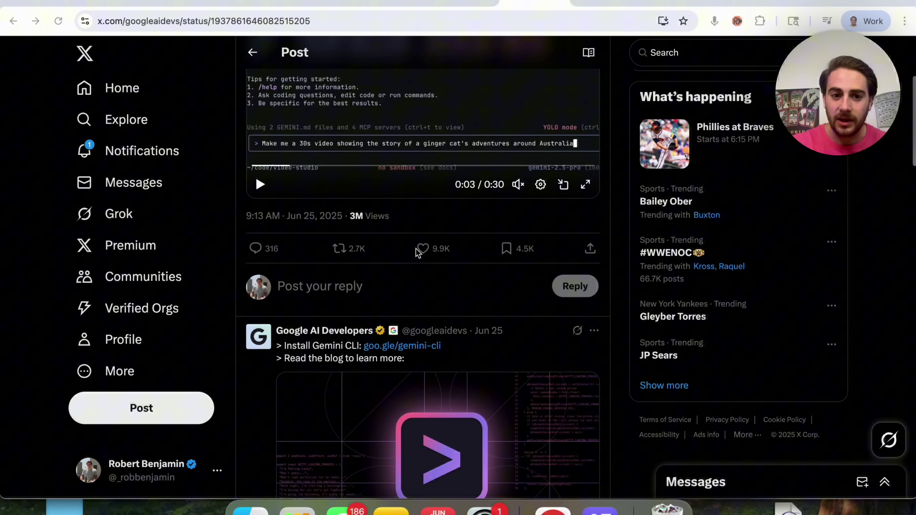
{"action": "scroll", "coordinate": [418, 251], "scroll_direction": "down", "scroll_amount": 2}
{"action": "left_click", "coordinate": [415, 311]}
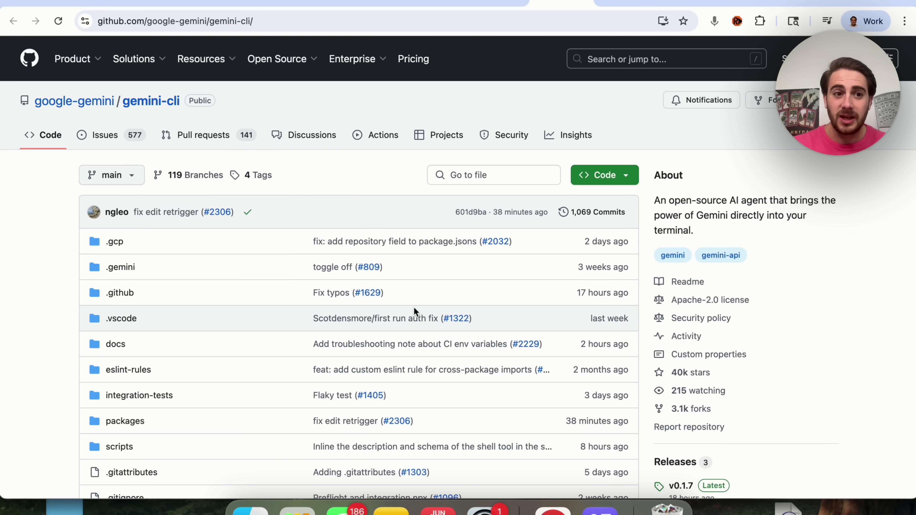
Scroll past the file list and through the README down to the Popular tasks example prompts.
{"action": "scroll", "coordinate": [414, 309], "scroll_direction": "down", "scroll_amount": 10}
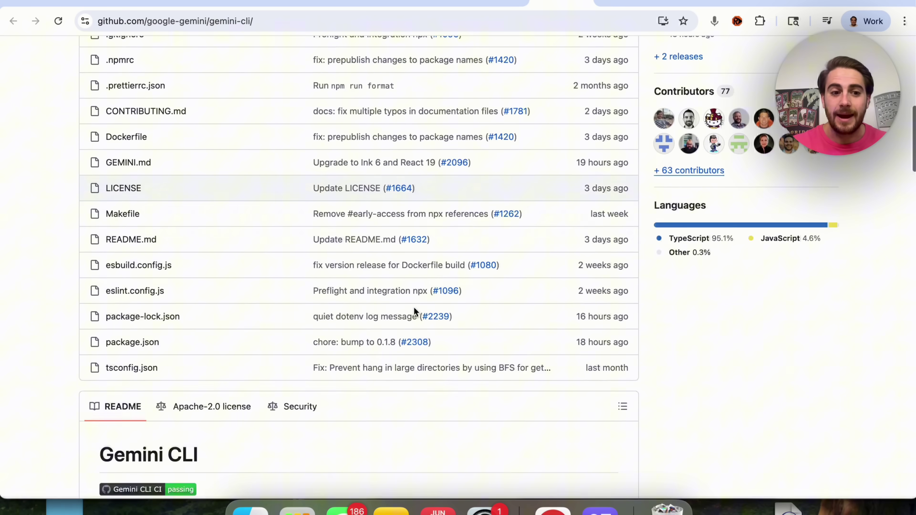
{"action": "scroll", "coordinate": [415, 309], "scroll_direction": "down", "scroll_amount": 2}
{"action": "scroll", "coordinate": [415, 309], "scroll_direction": "up", "scroll_amount": 12}
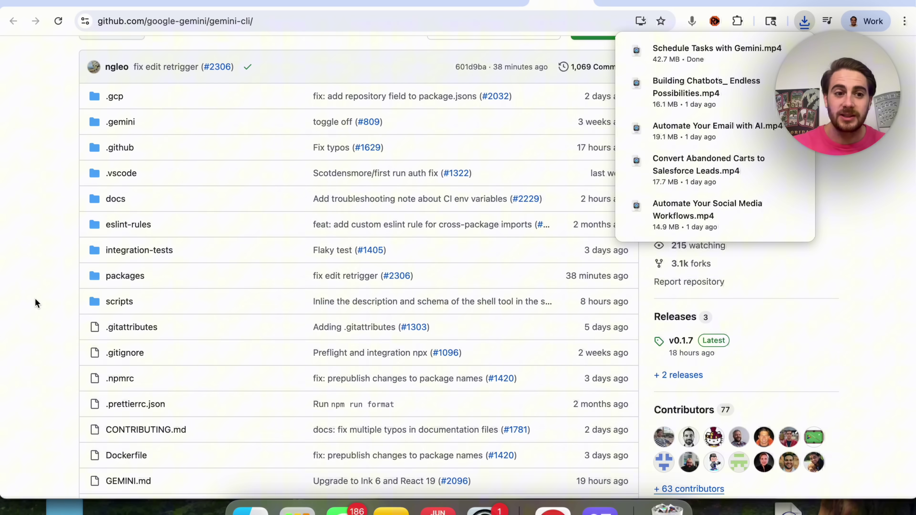
{"action": "scroll", "coordinate": [322, 216], "scroll_direction": "down", "scroll_amount": 3}
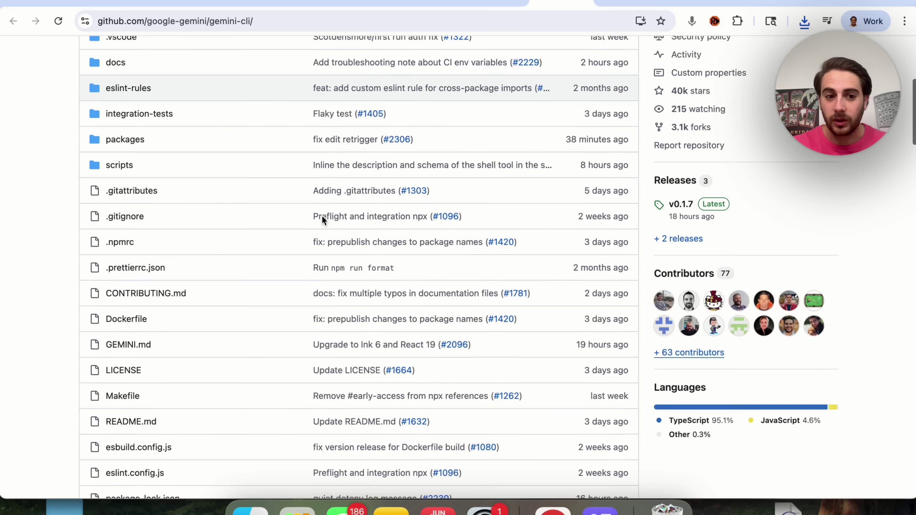
{"action": "scroll", "coordinate": [323, 215], "scroll_direction": "down", "scroll_amount": 11}
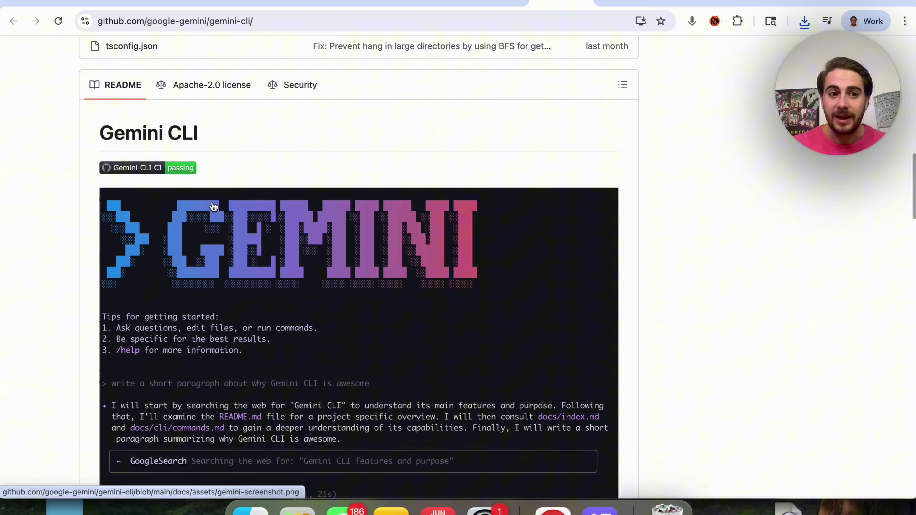
{"action": "scroll", "coordinate": [258, 151], "scroll_direction": "down", "scroll_amount": 5}
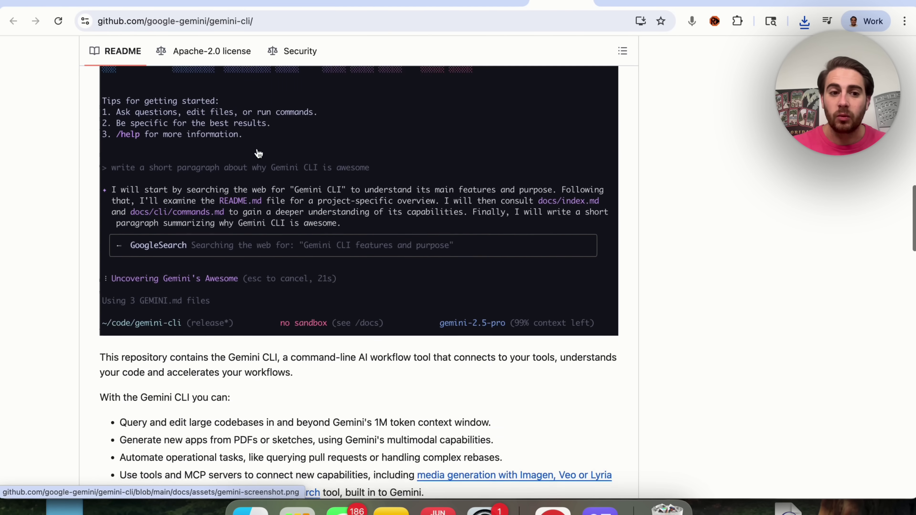
{"action": "scroll", "coordinate": [258, 153], "scroll_direction": "down", "scroll_amount": 6}
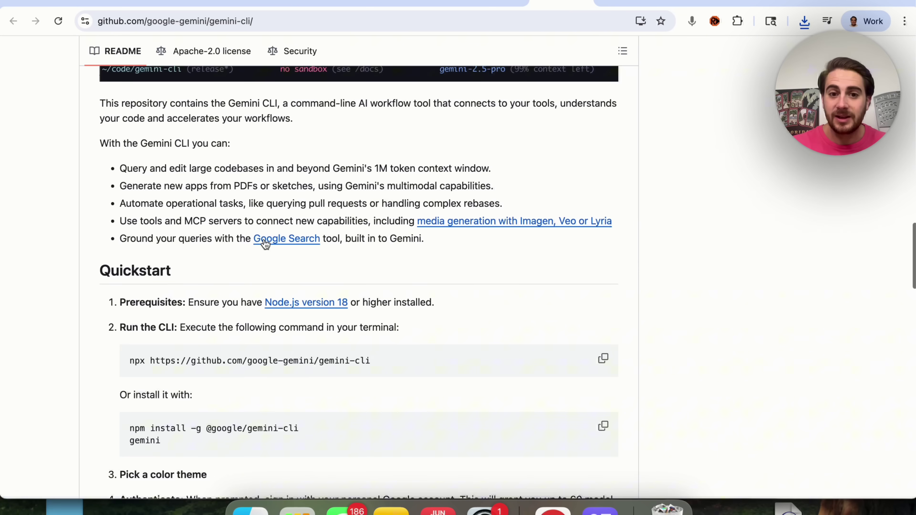
{"action": "scroll", "coordinate": [265, 243], "scroll_direction": "down", "scroll_amount": 7}
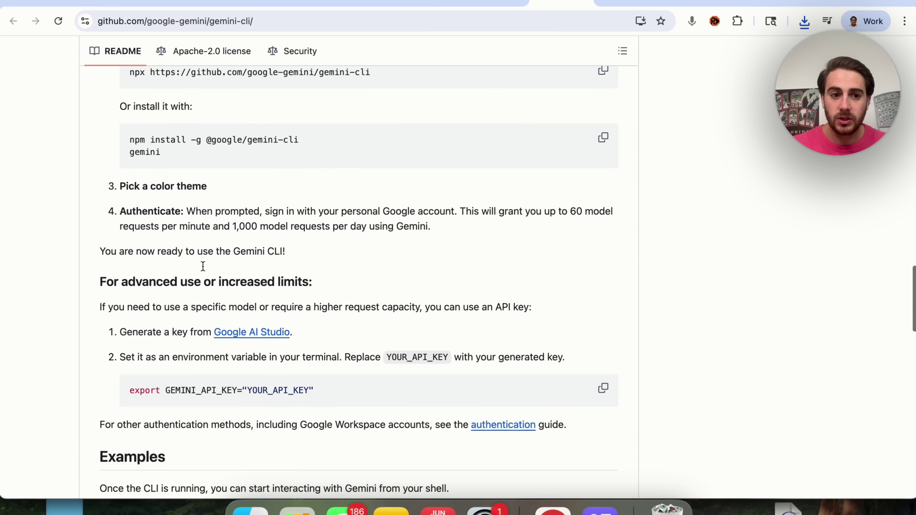
{"action": "scroll", "coordinate": [202, 265], "scroll_direction": "down", "scroll_amount": 2}
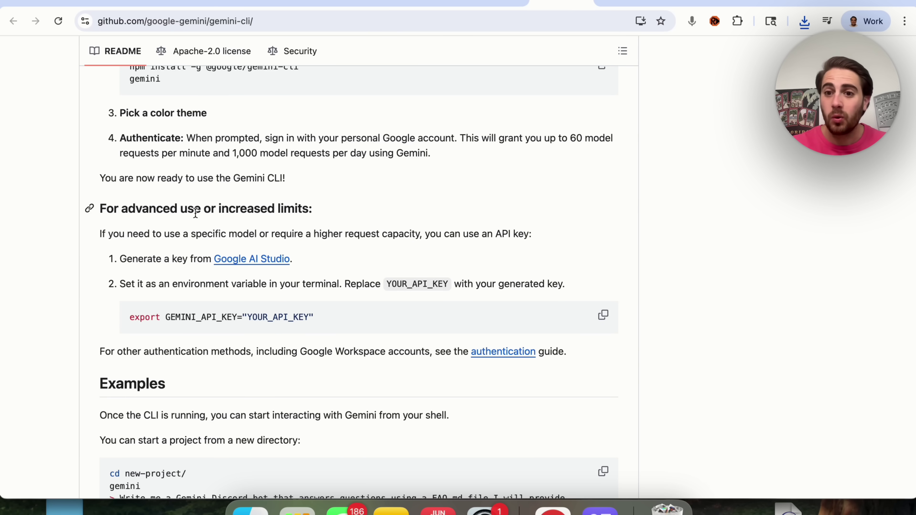
{"action": "scroll", "coordinate": [175, 260], "scroll_direction": "down", "scroll_amount": 6}
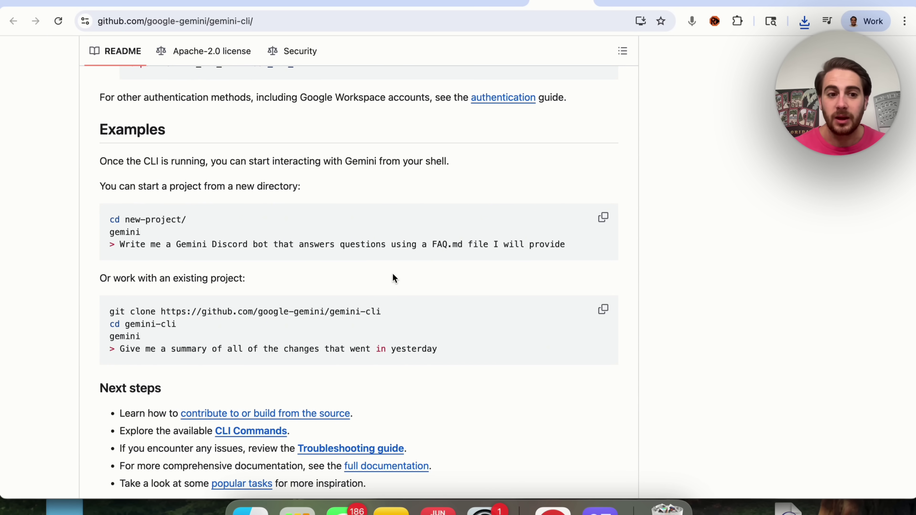
{"action": "scroll", "coordinate": [255, 316], "scroll_direction": "down", "scroll_amount": 2}
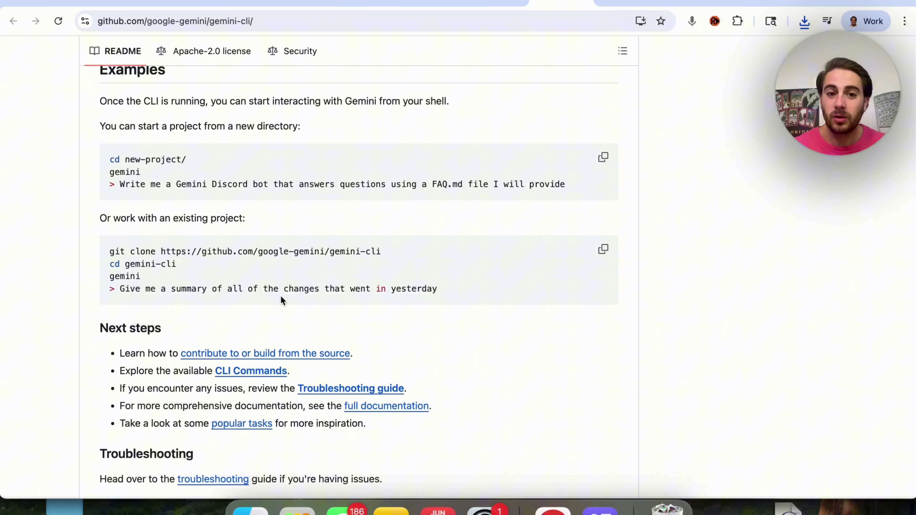
{"action": "scroll", "coordinate": [370, 293], "scroll_direction": "down", "scroll_amount": 10}
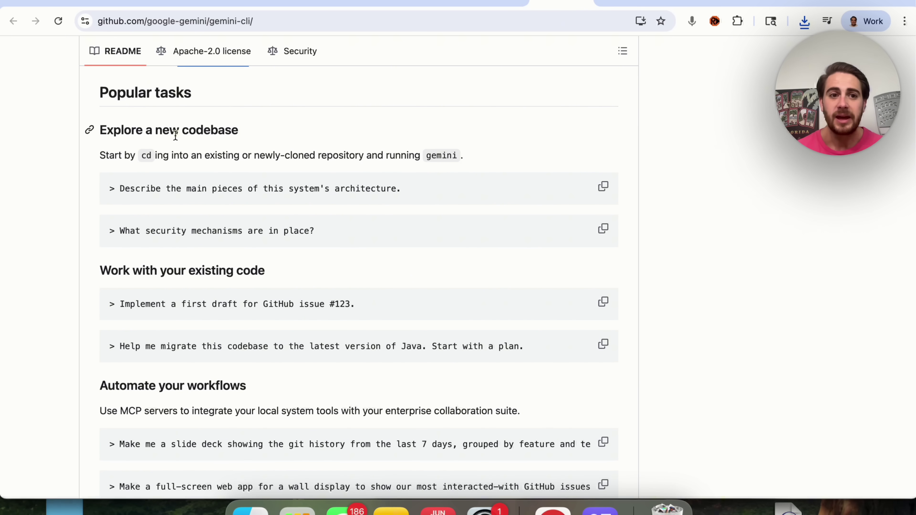
{"action": "scroll", "coordinate": [179, 134], "scroll_direction": "down", "scroll_amount": 1}
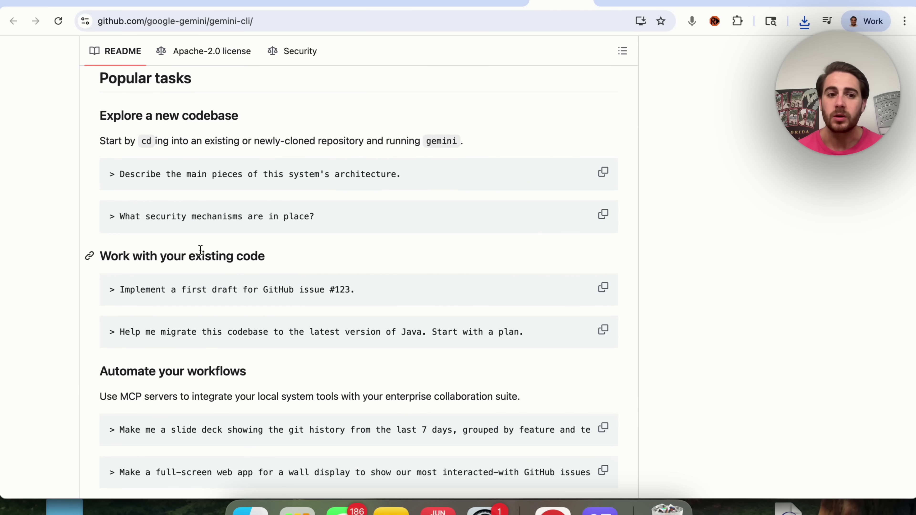
{"action": "scroll", "coordinate": [201, 249], "scroll_direction": "down", "scroll_amount": 3}
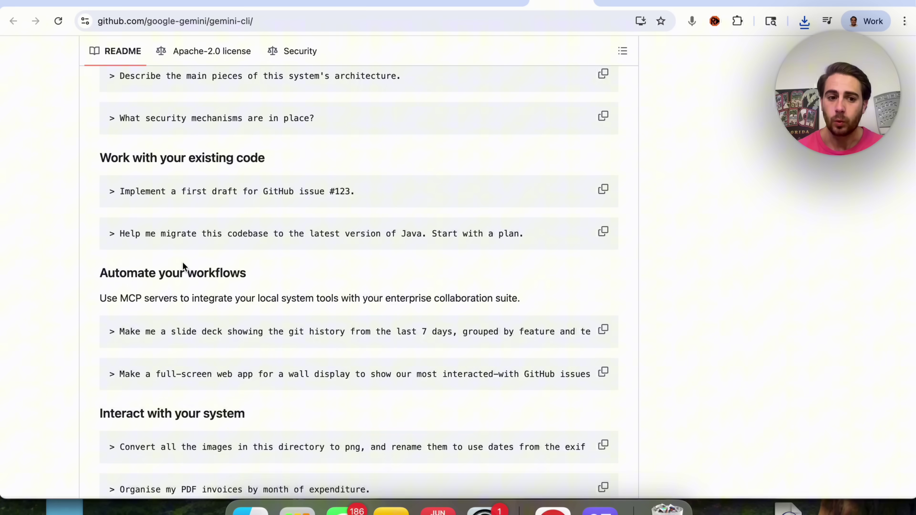
{"action": "scroll", "coordinate": [183, 267], "scroll_direction": "down", "scroll_amount": 3}
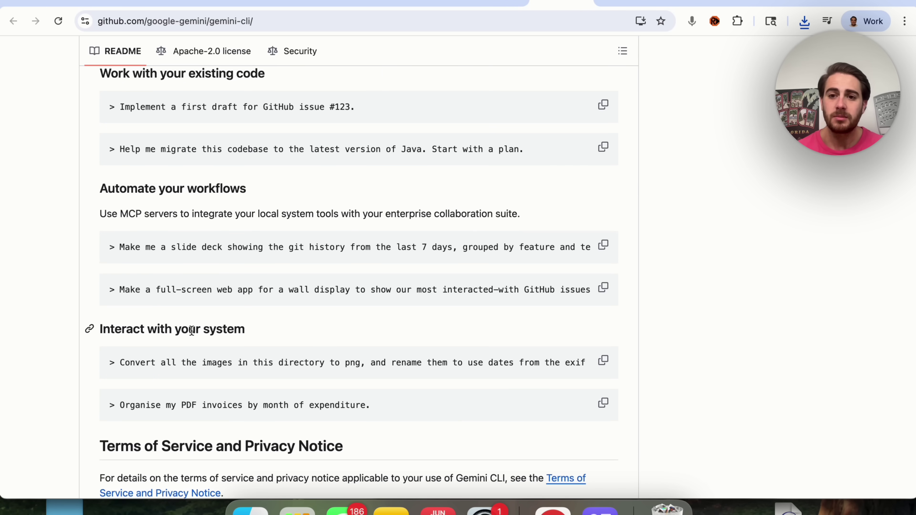
{"action": "scroll", "coordinate": [192, 331], "scroll_direction": "up", "scroll_amount": 8}
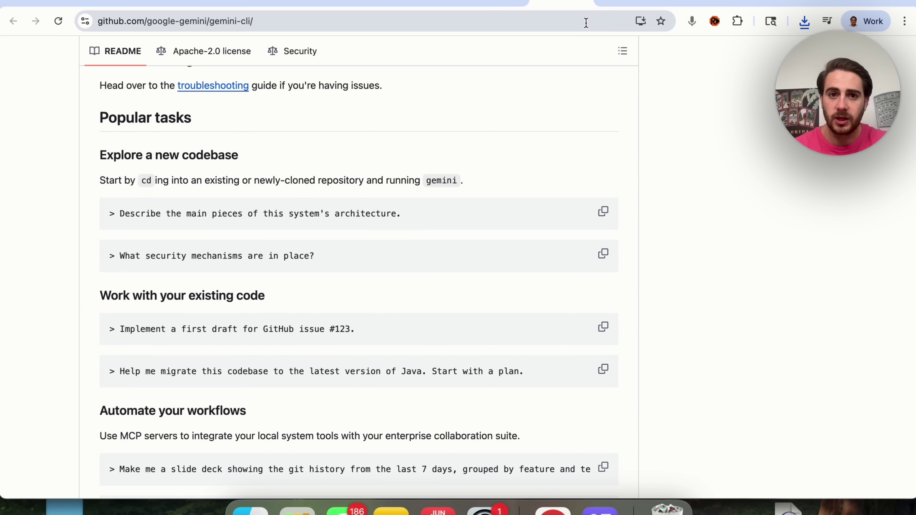
Switch Gemini to the second signed-in Google account.
{"action": "left_click", "coordinate": [407, 3]}
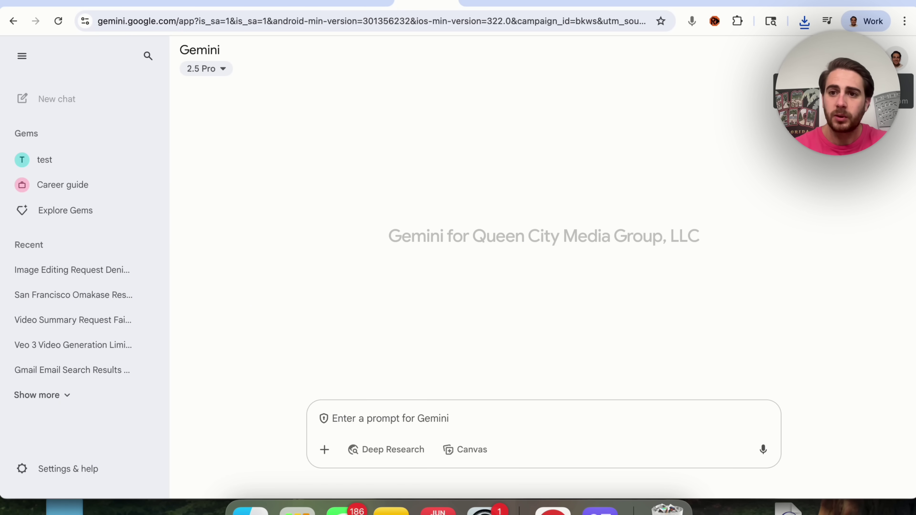
{"action": "left_click", "coordinate": [897, 58]}
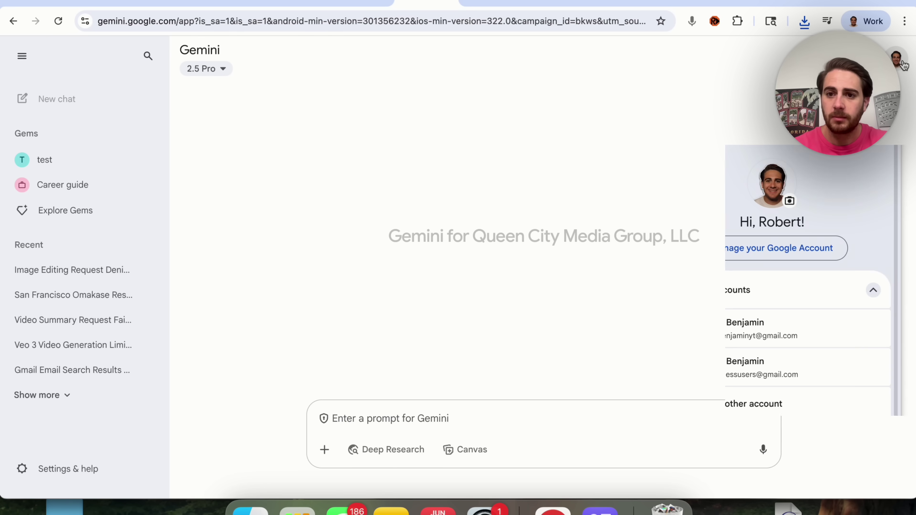
{"action": "left_click", "coordinate": [678, 328]}
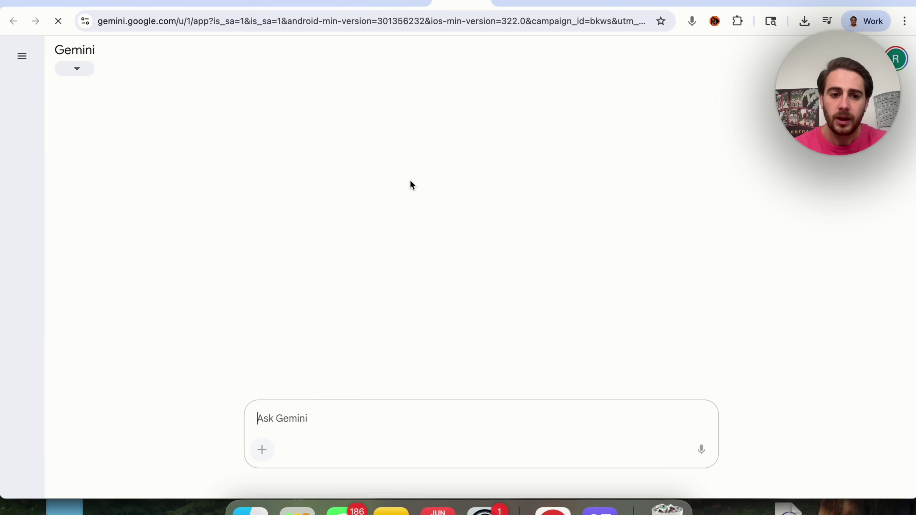
Draft a prompt asking Gemini to expand a provided list of Gemini CLI use cases based on its capabilities.
{"action": "type", "text": "I want to"}
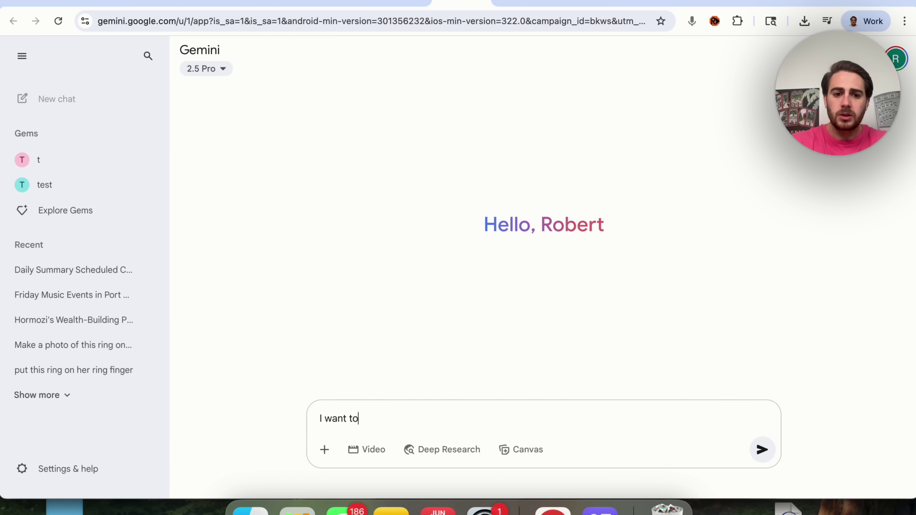
{"action": "type", "text": " come up with more "}
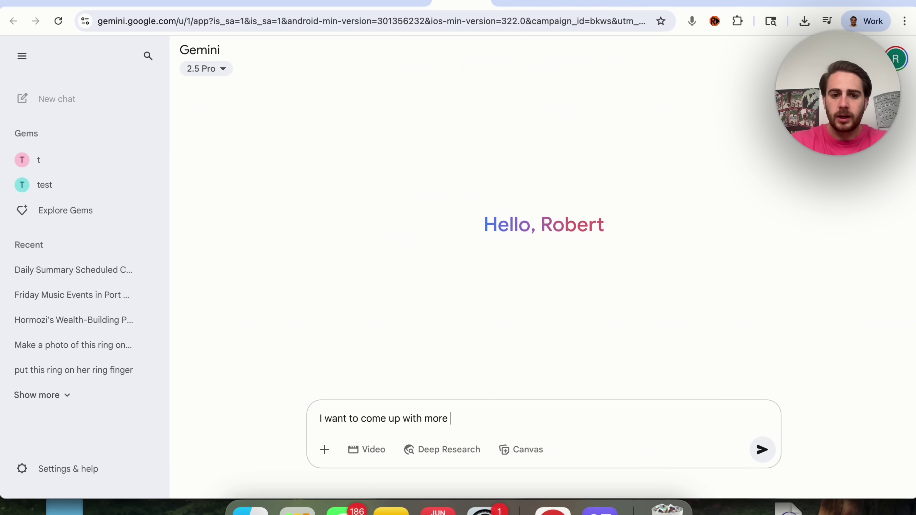
{"action": "type", "text": "ideas for what G"}
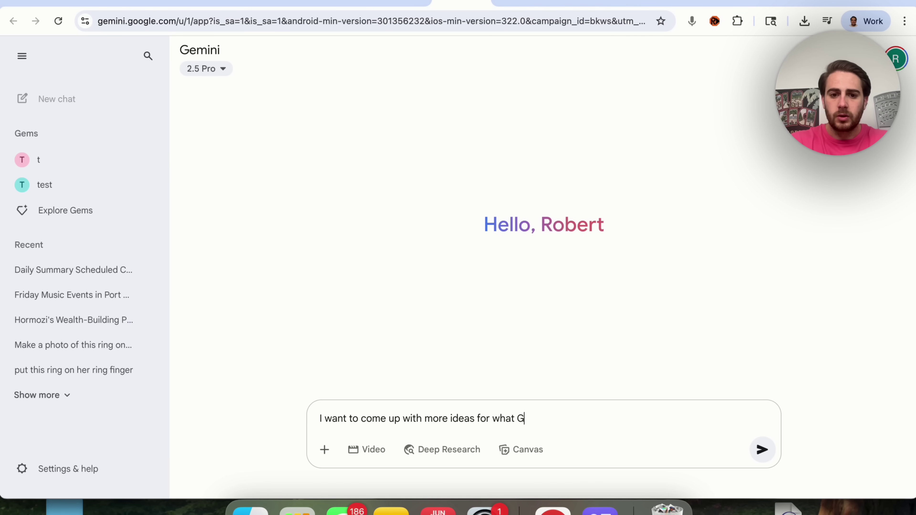
{"action": "type", "text": "emini CLI can d"}
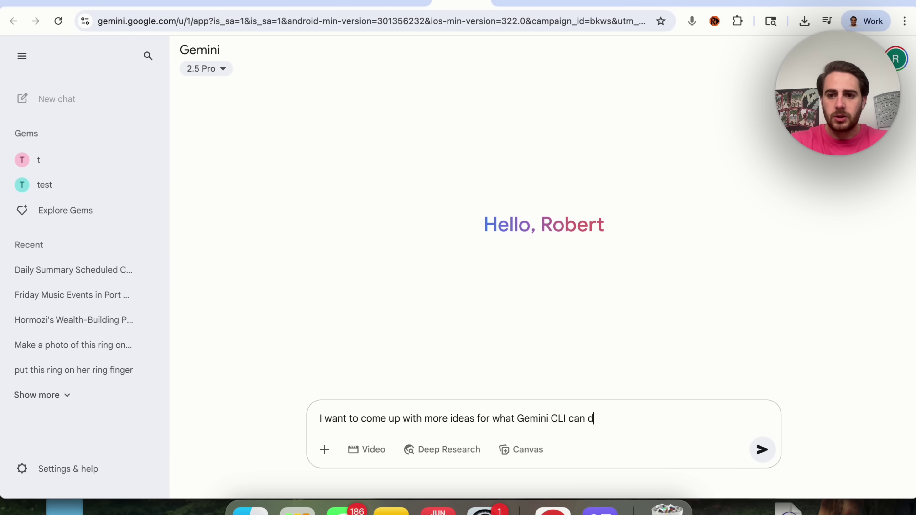
{"action": "type", "text": "o. I am going "}
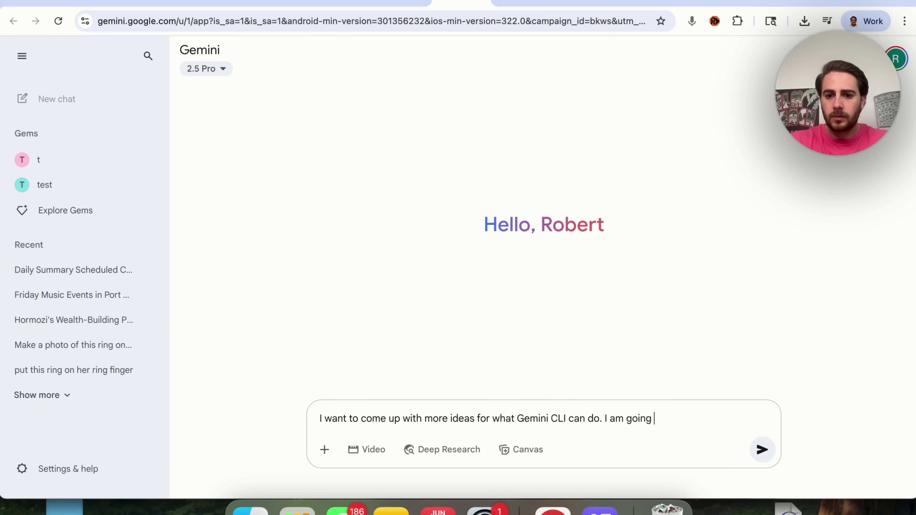
{"action": "type", "text": "to provide you with"}
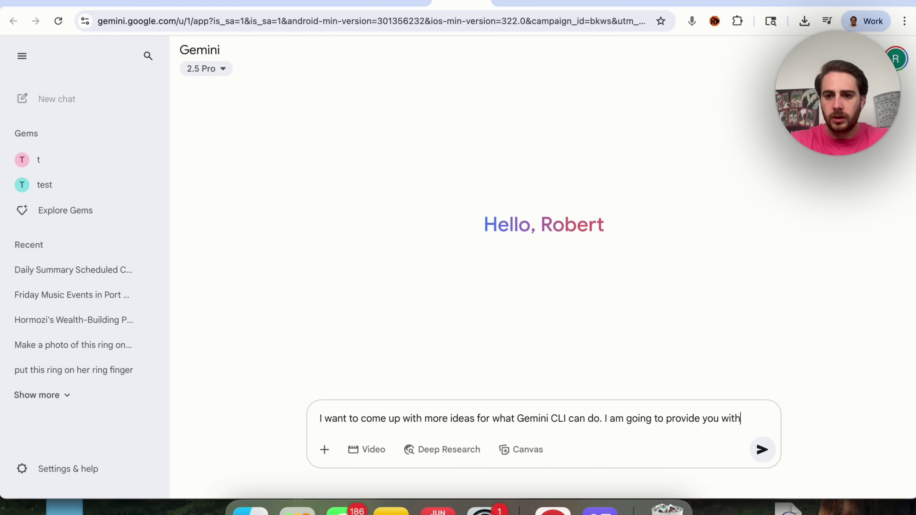
{"action": "type", "text": " examples - please exam"}
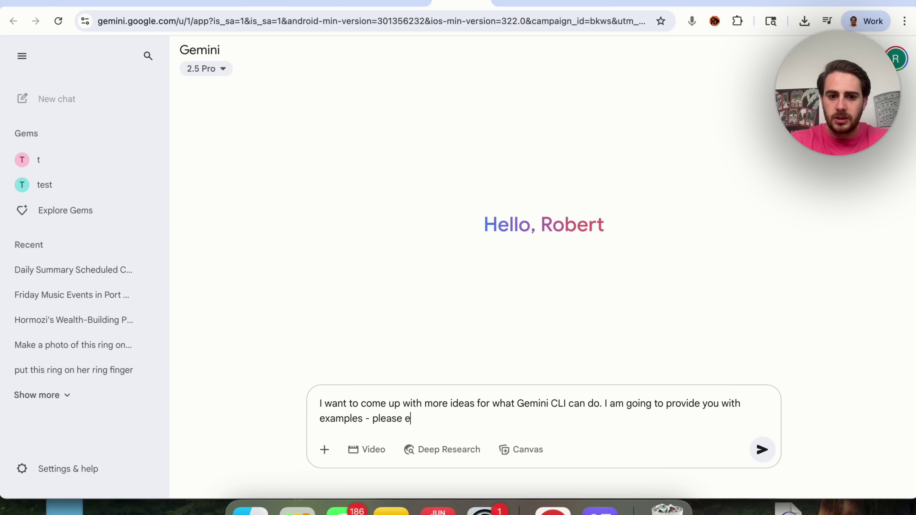
{"action": "key", "text": "BackSpace"}
{"action": "key", "text": "BackSpace"}
{"action": "type", "text": "xp"}
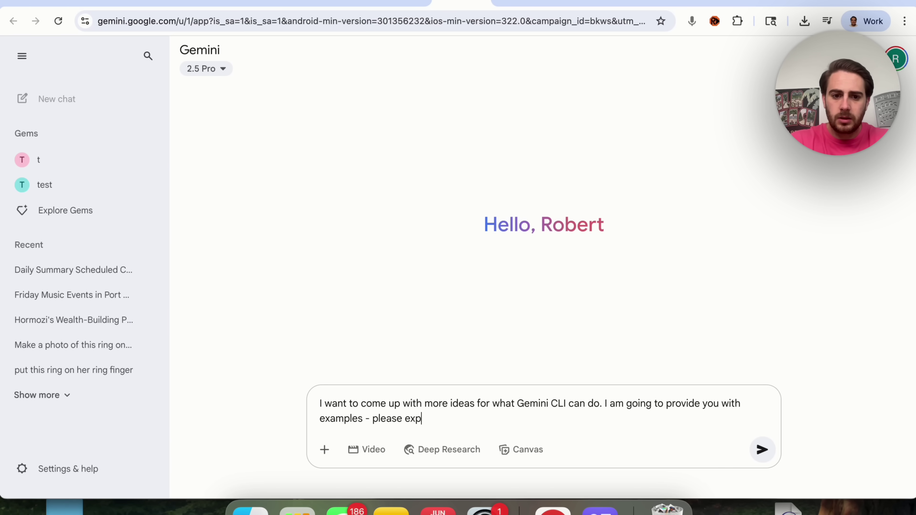
{"action": "type", "text": "and on this list with"}
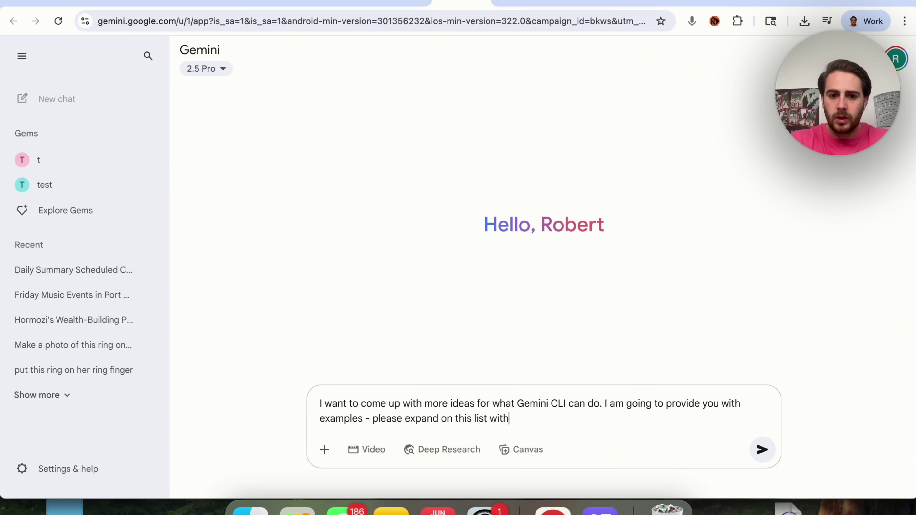
{"action": "type", "text": " a bunch of other use"}
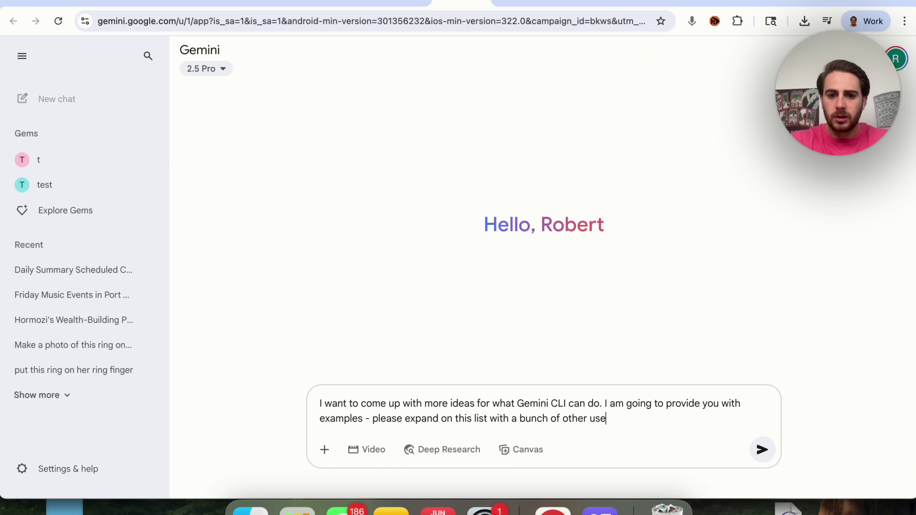
{"action": "type", "text": "r"}
{"action": "key", "text": "BackSpace"}
{"action": "type", "text": "cases based"}
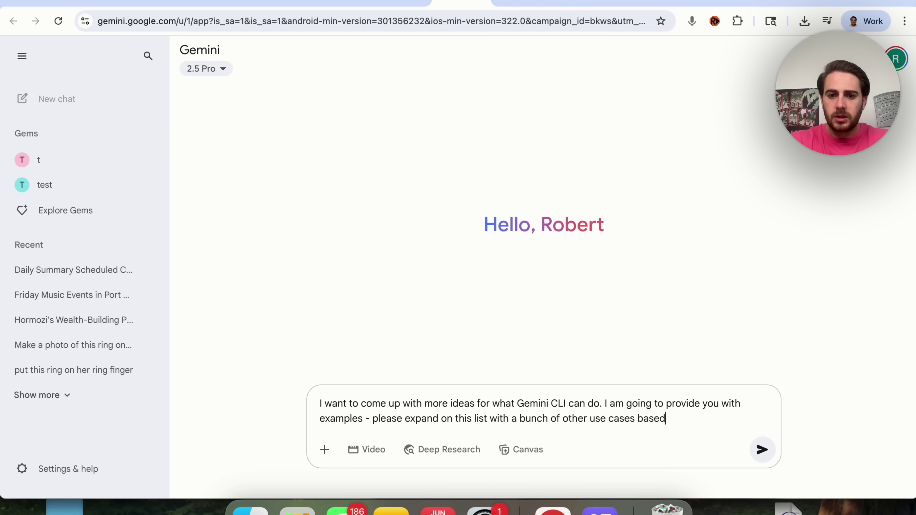
{"action": "type", "text": " on it's capabi"}
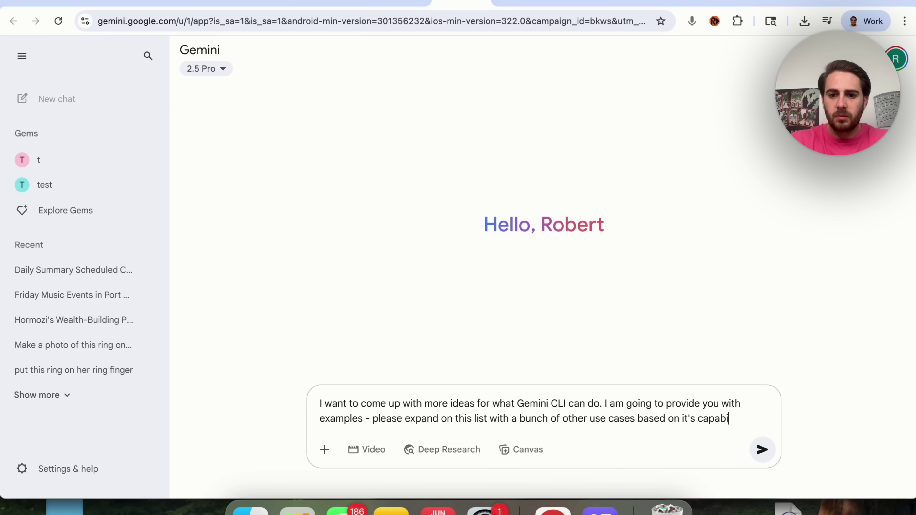
{"action": "type", "text": "lities:"}
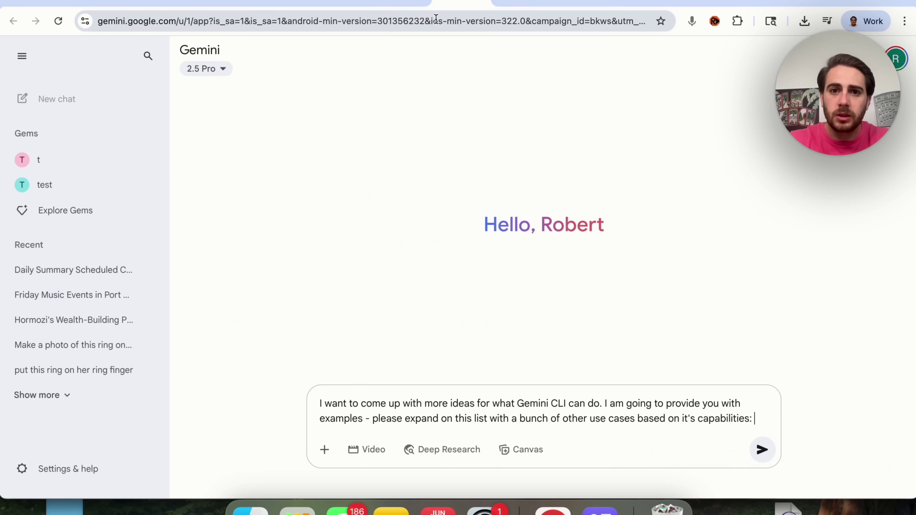
Paste the README's Popular tasks examples after the use-case prompt in Gemini and submit it.
{"action": "left_click", "coordinate": [568, 4]}
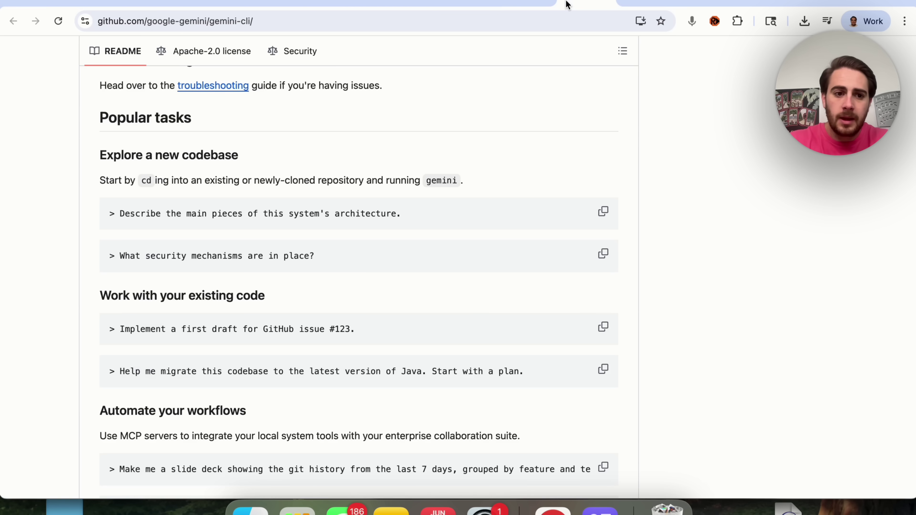
{"action": "scroll", "coordinate": [341, 241], "scroll_direction": "up", "scroll_amount": 4}
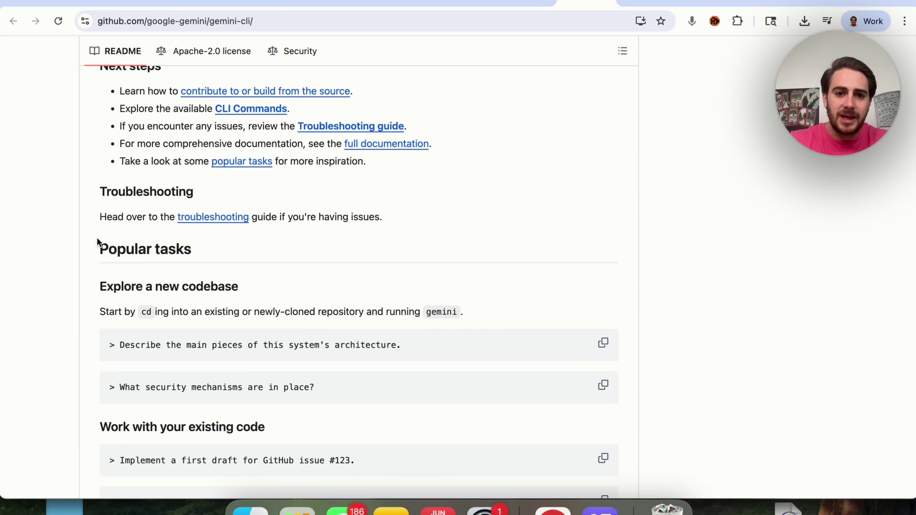
{"action": "left_click_drag", "start_coordinate": [97, 242], "coordinate": [394, 298]}
{"action": "left_click", "coordinate": [461, 4]}
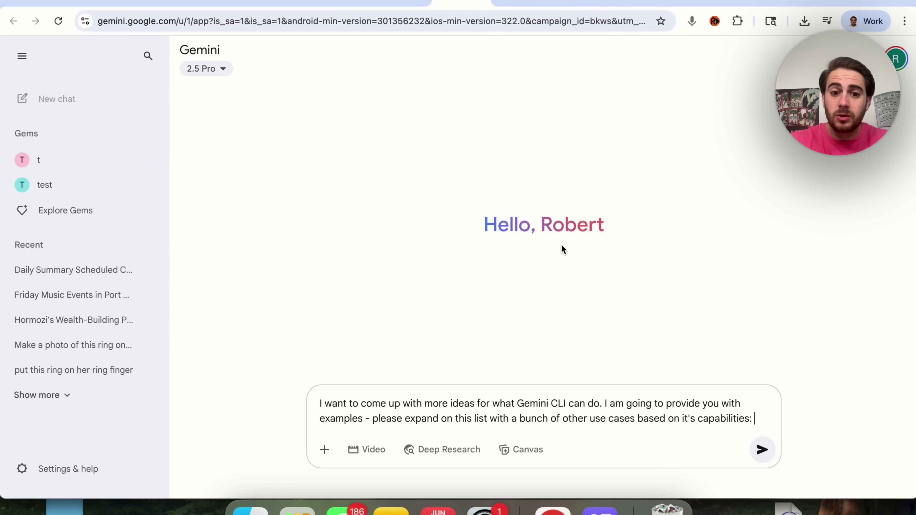
{"action": "key", "text": "super+v"}
{"action": "key", "text": "Return"}
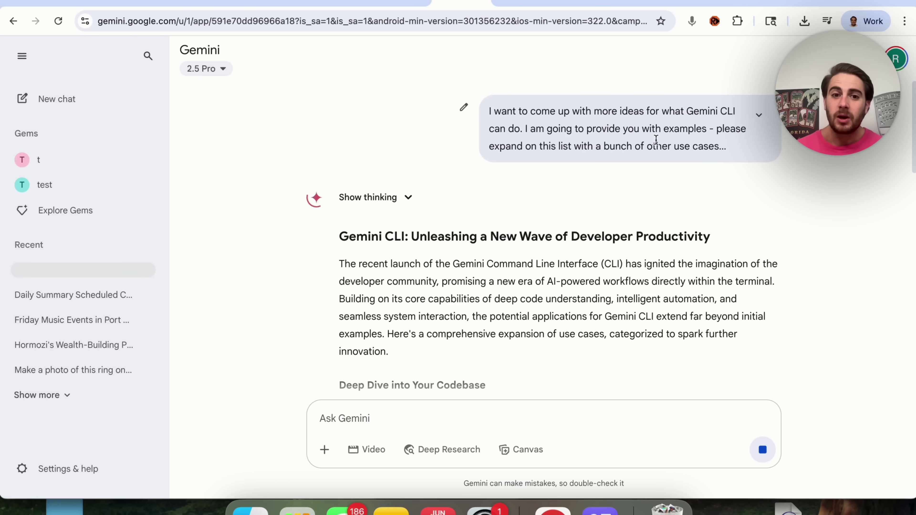
{"action": "scroll", "coordinate": [583, 263], "scroll_direction": "down", "scroll_amount": 10}
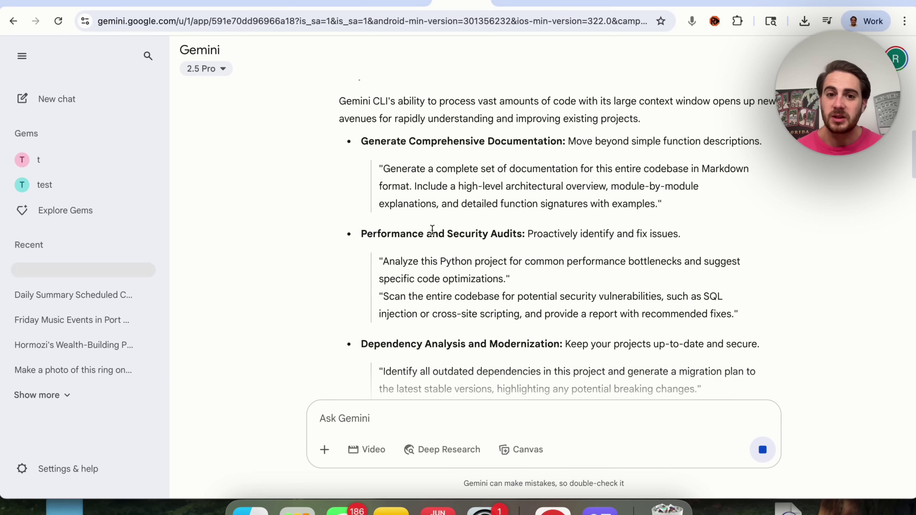
{"action": "scroll", "coordinate": [433, 234], "scroll_direction": "down", "scroll_amount": 2}
{"action": "scroll", "coordinate": [444, 233], "scroll_direction": "down", "scroll_amount": 3}
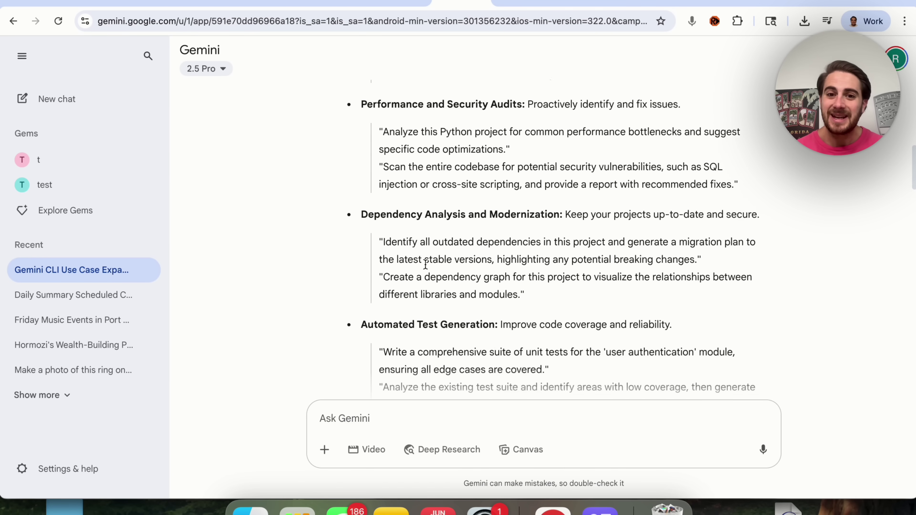
{"action": "scroll", "coordinate": [458, 222], "scroll_direction": "down", "scroll_amount": 8}
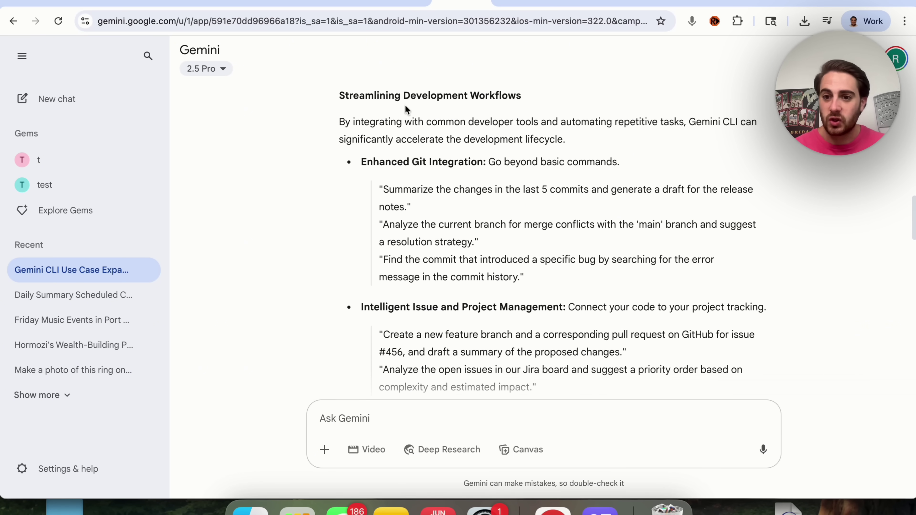
{"action": "scroll", "coordinate": [406, 108], "scroll_direction": "down", "scroll_amount": 3}
{"action": "scroll", "coordinate": [407, 108], "scroll_direction": "down", "scroll_amount": 8}
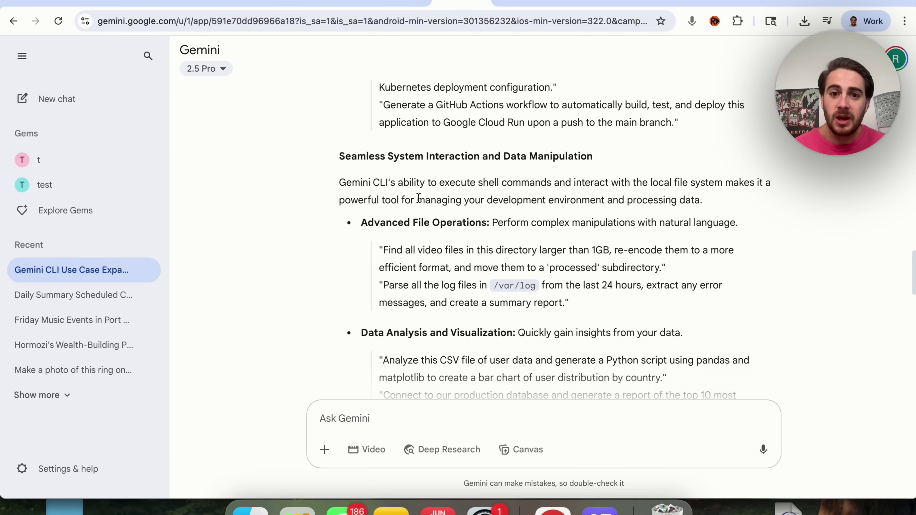
{"action": "scroll", "coordinate": [418, 198], "scroll_direction": "down", "scroll_amount": 13}
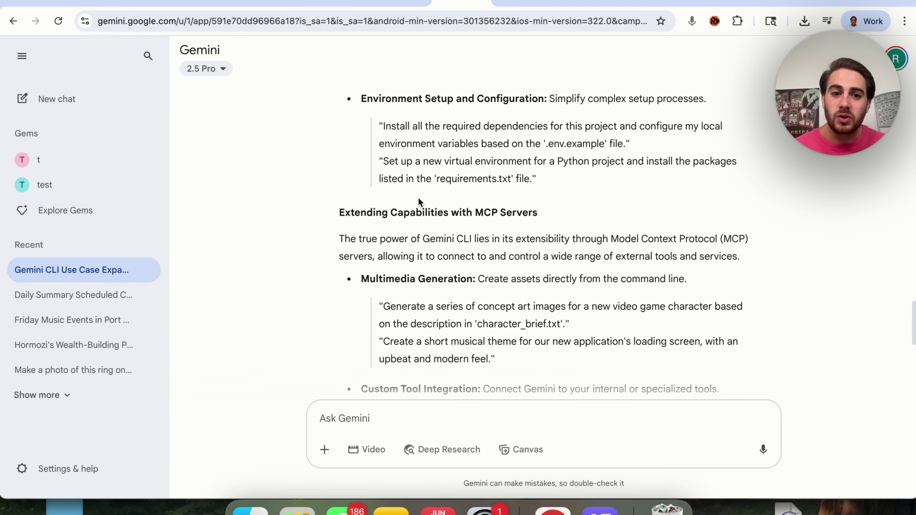
{"action": "scroll", "coordinate": [419, 202], "scroll_direction": "down", "scroll_amount": 5}
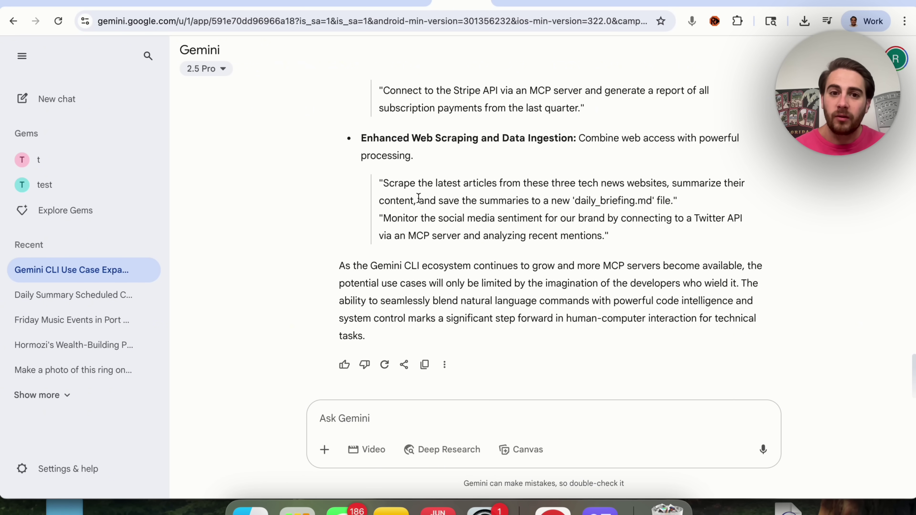
Ask Gemini the follow-up 'What if I am a marketing manager?'.
{"action": "left_click", "coordinate": [364, 424]}
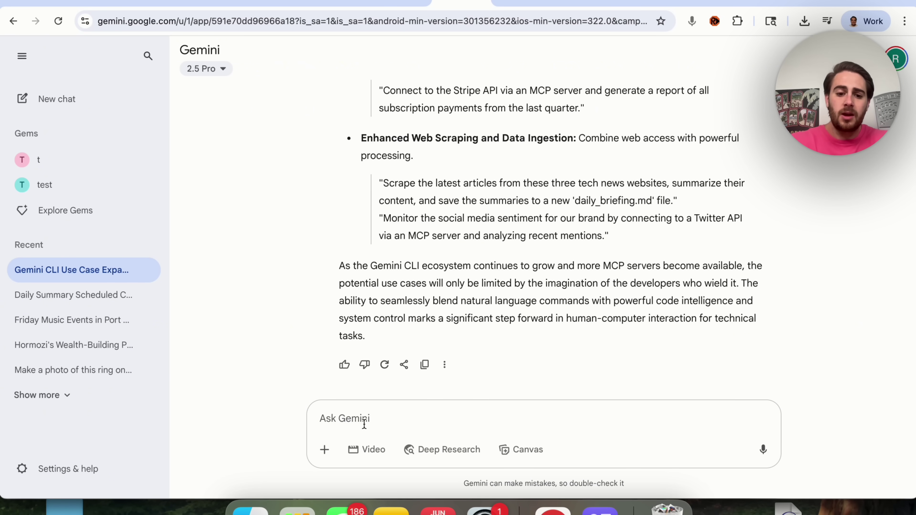
{"action": "type", "text": "What if I am a "}
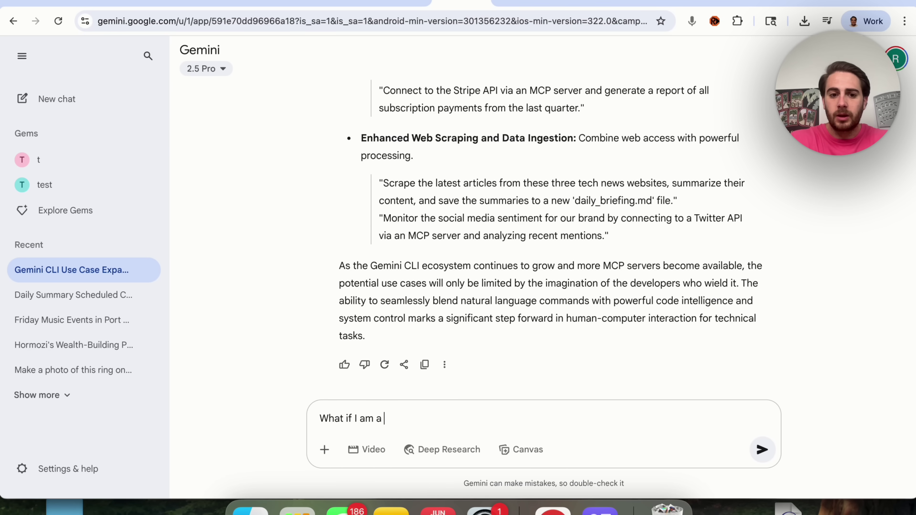
{"action": "type", "text": "marketing manager"}
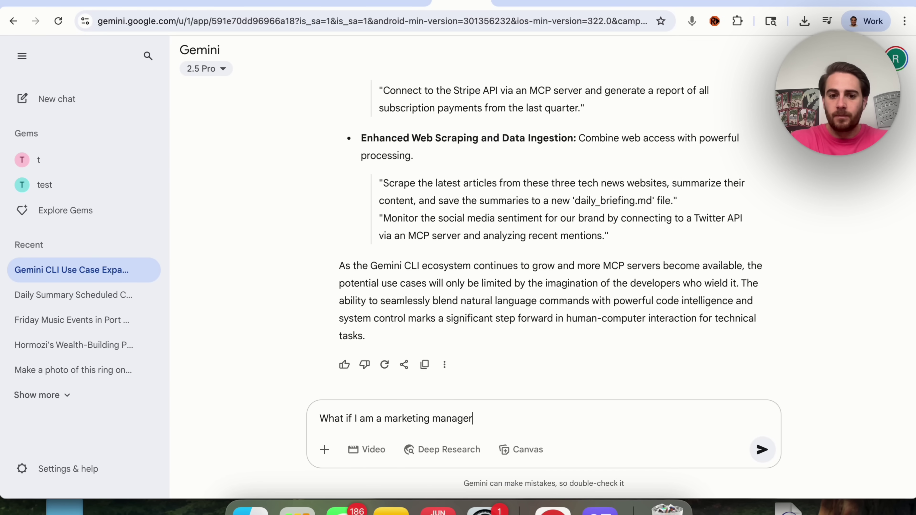
{"action": "type", "text": "?"}
{"action": "key", "text": "Return"}
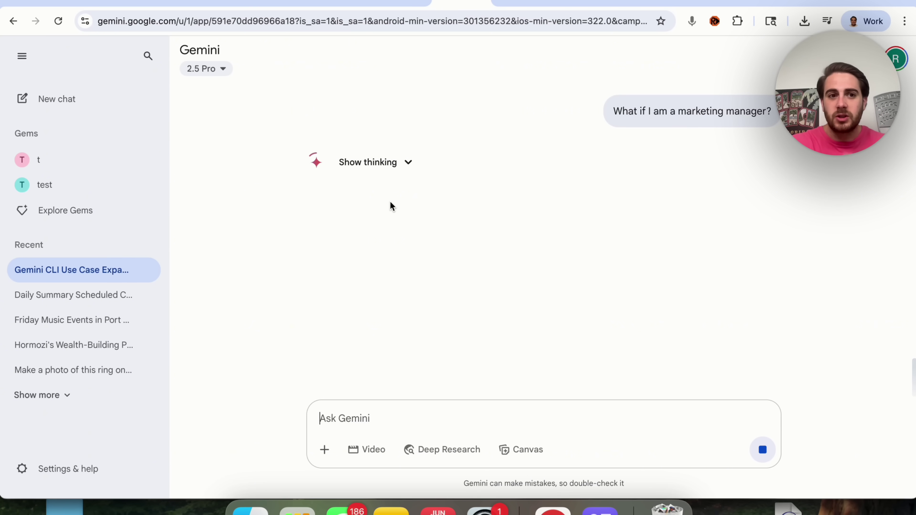
Keep the model on 2.5 Pro and read the reply through Marketing Operations & Asset Management.
{"action": "left_click", "coordinate": [219, 65]}
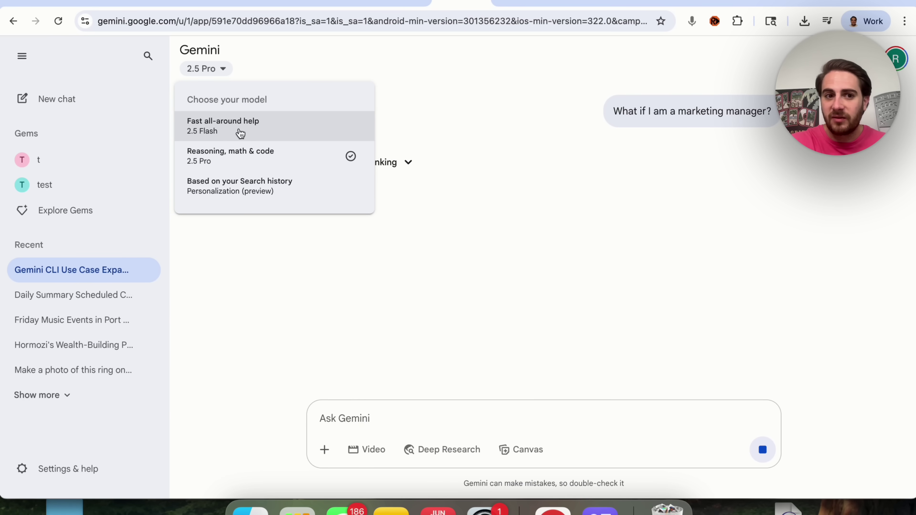
{"action": "left_click", "coordinate": [463, 99]}
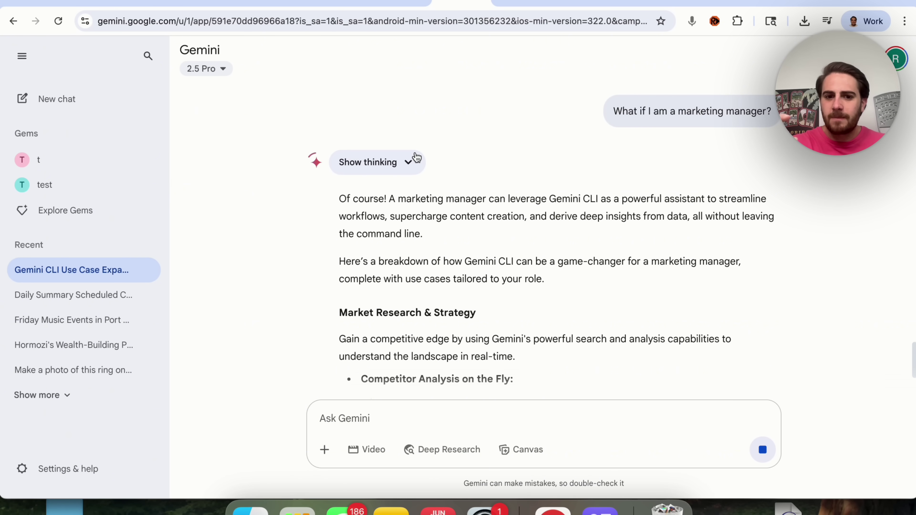
{"action": "scroll", "coordinate": [416, 157], "scroll_direction": "down", "scroll_amount": 5}
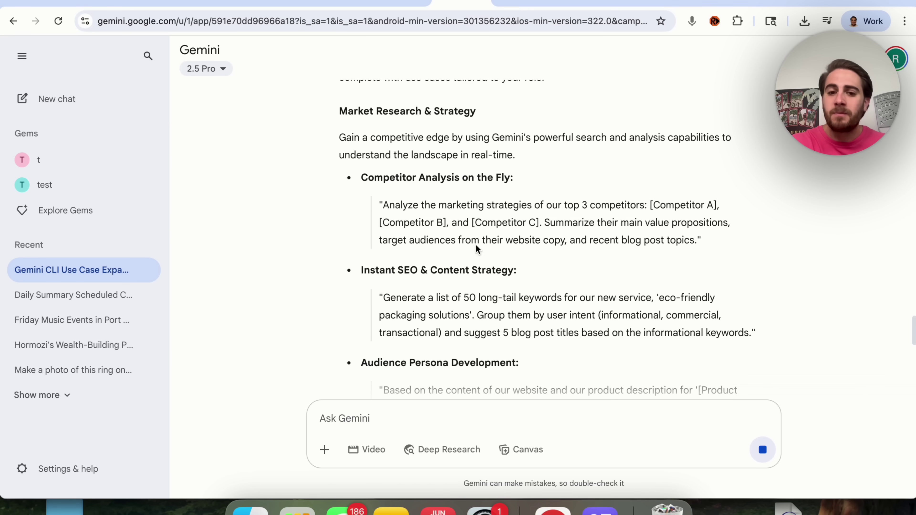
{"action": "scroll", "coordinate": [456, 284], "scroll_direction": "down", "scroll_amount": 4}
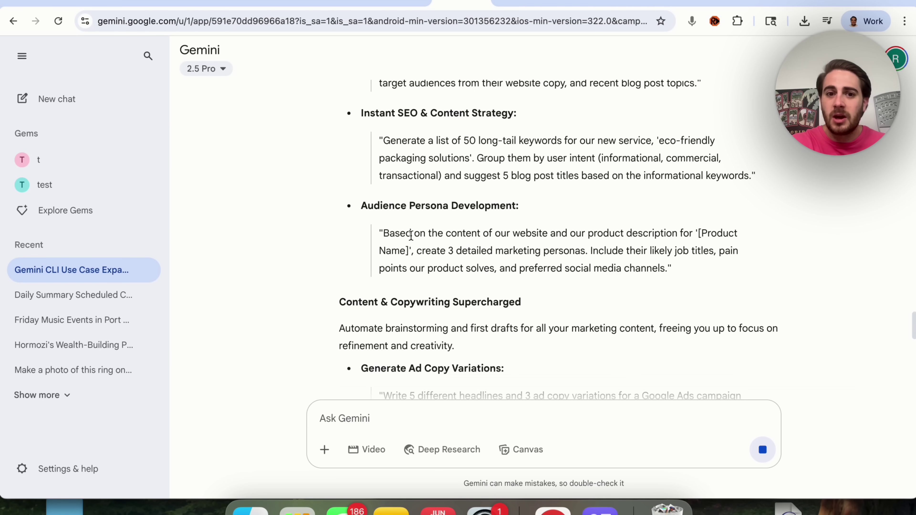
{"action": "scroll", "coordinate": [414, 233], "scroll_direction": "down", "scroll_amount": 3}
{"action": "scroll", "coordinate": [414, 233], "scroll_direction": "down", "scroll_amount": 18}
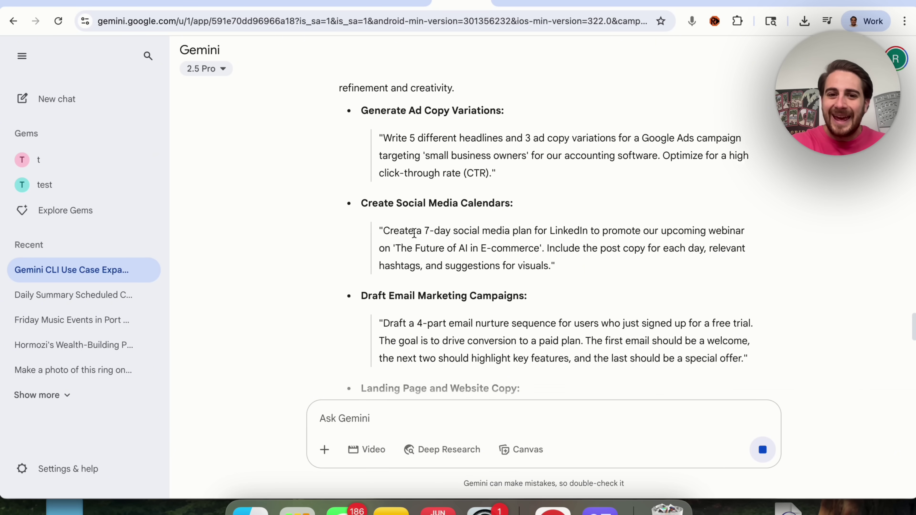
{"action": "scroll", "coordinate": [414, 233], "scroll_direction": "down", "scroll_amount": 3}
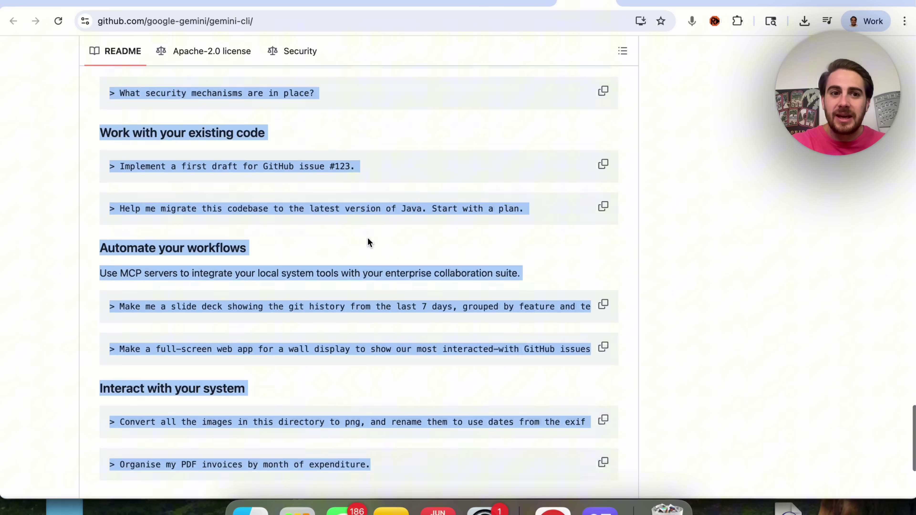
Highlight each README capability bullet, from the second one through tools/MCP servers and Google Search grounding.
{"action": "scroll", "coordinate": [367, 239], "scroll_direction": "up", "scroll_amount": 20}
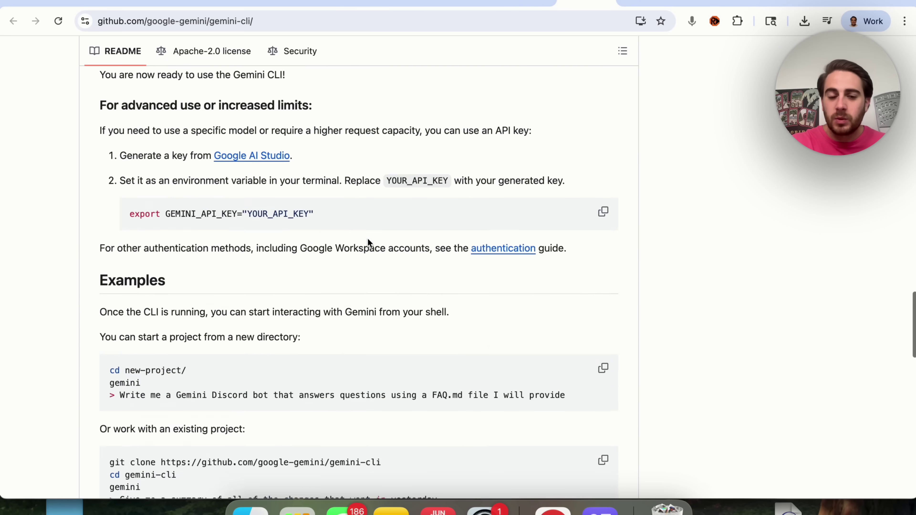
{"action": "scroll", "coordinate": [368, 243], "scroll_direction": "up", "scroll_amount": 9}
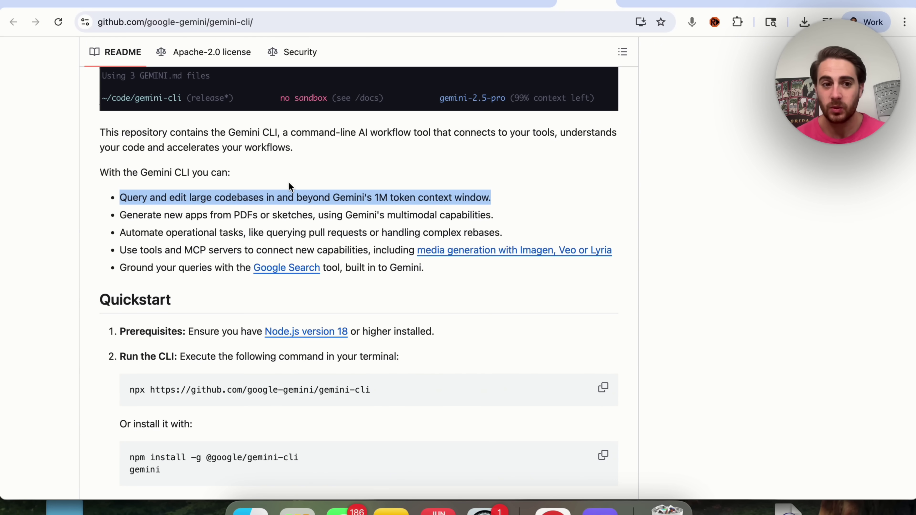
{"action": "triple_click", "coordinate": [258, 216]}
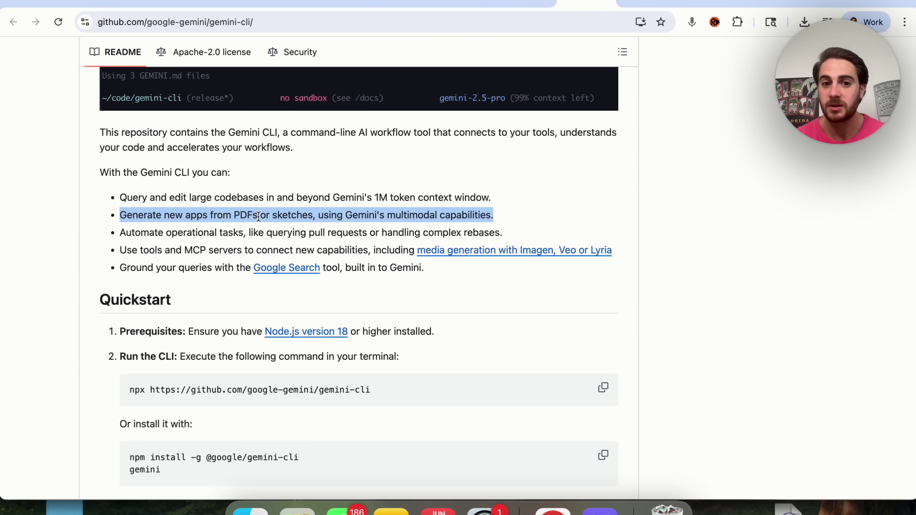
{"action": "triple_click", "coordinate": [253, 231]}
{"action": "triple_click", "coordinate": [289, 236]}
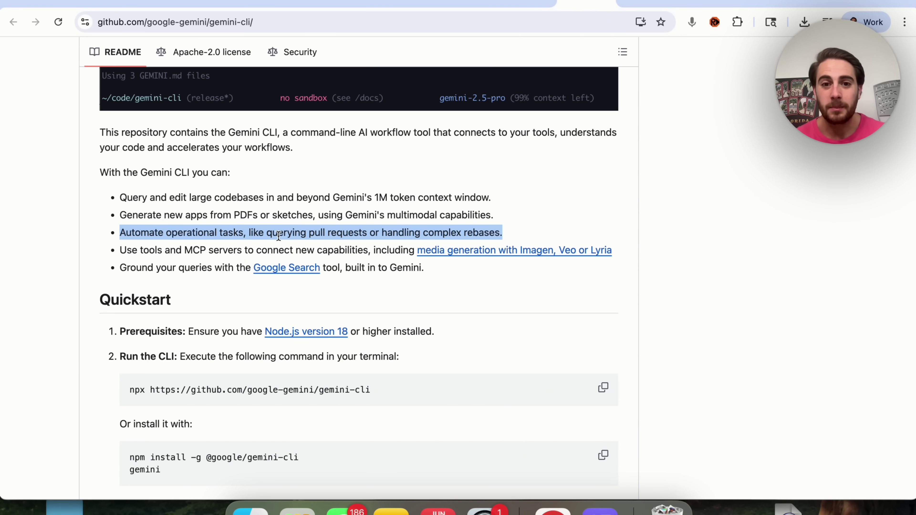
{"action": "triple_click", "coordinate": [237, 253]}
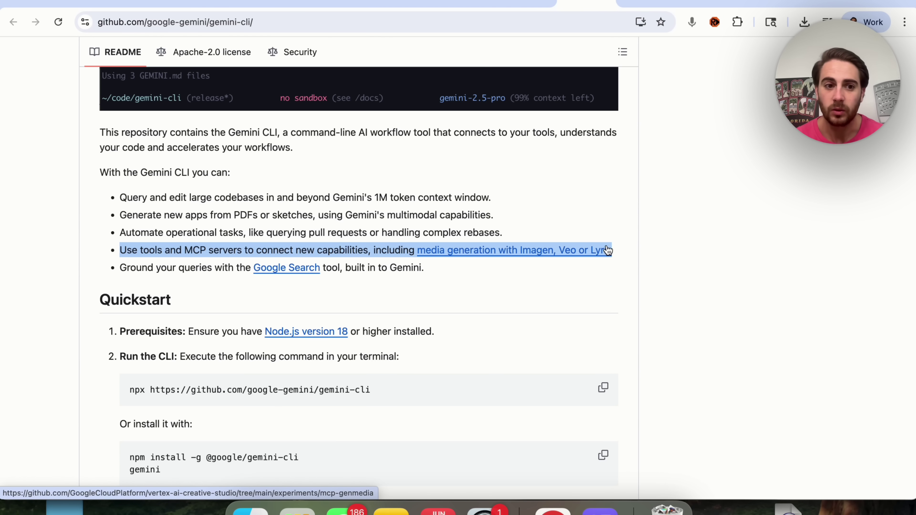
{"action": "triple_click", "coordinate": [202, 269]}
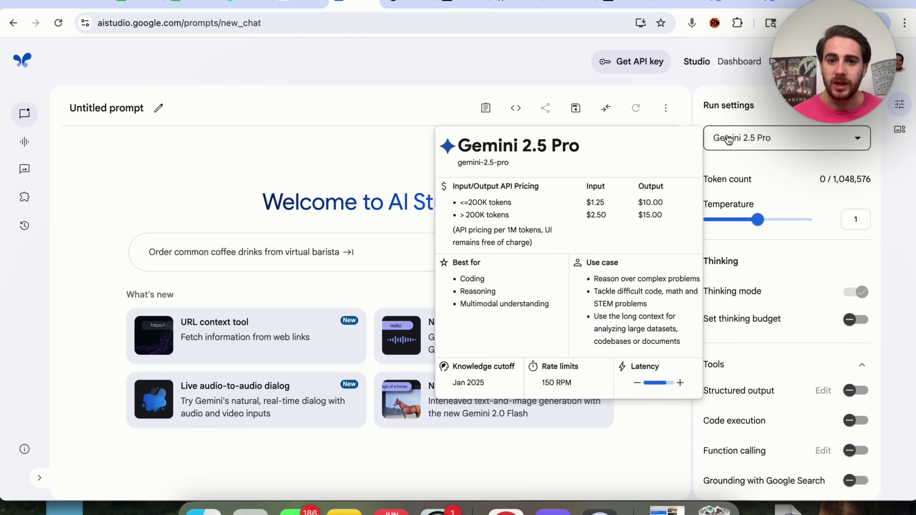
Look over the Gemma 3n E2B and E4B models in the model list, then return to Gemini 2.5 Pro.
{"action": "left_click", "coordinate": [792, 136]}
{"action": "left_click", "coordinate": [827, 232]}
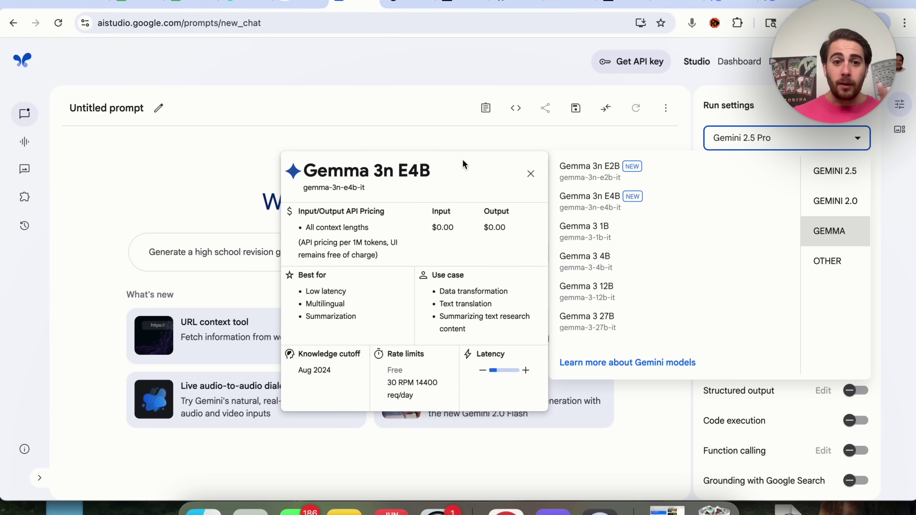
{"action": "left_click", "coordinate": [744, 137]}
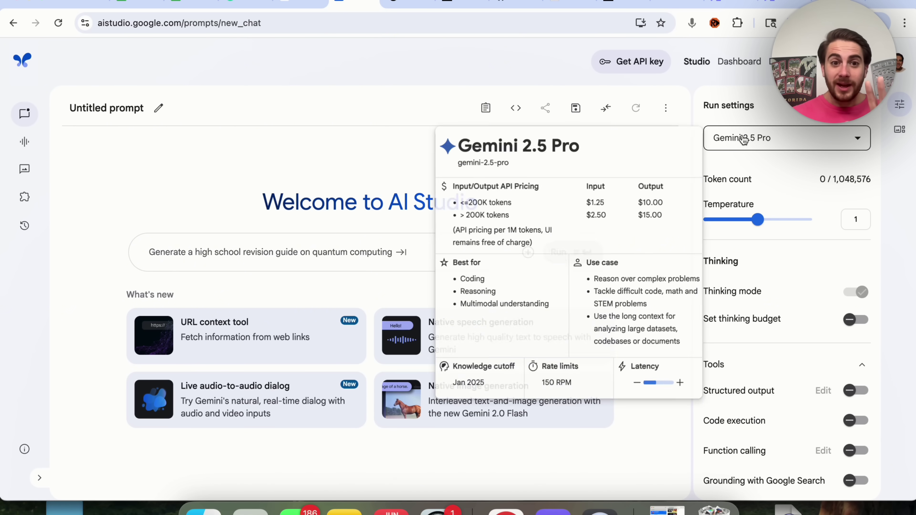
{"action": "left_click", "coordinate": [743, 138]}
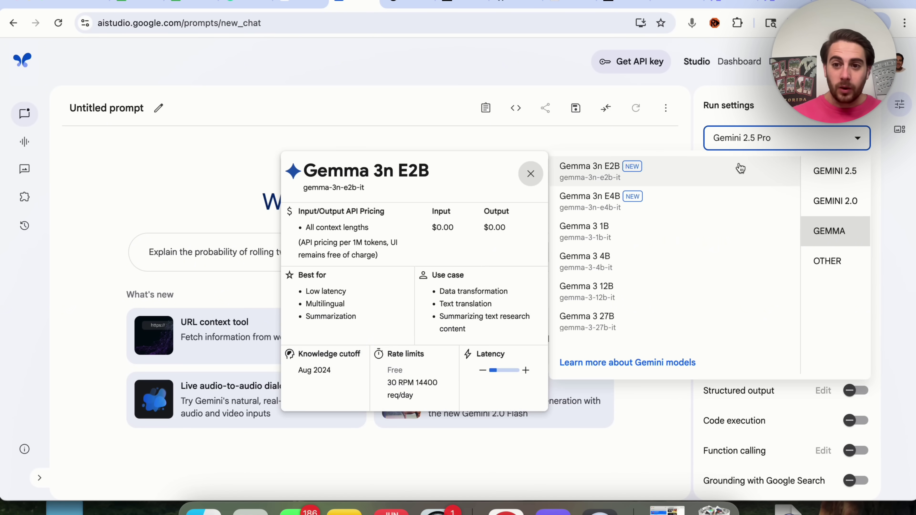
{"action": "left_click", "coordinate": [826, 170]}
{"action": "mouse_move", "coordinate": [432, 159]}
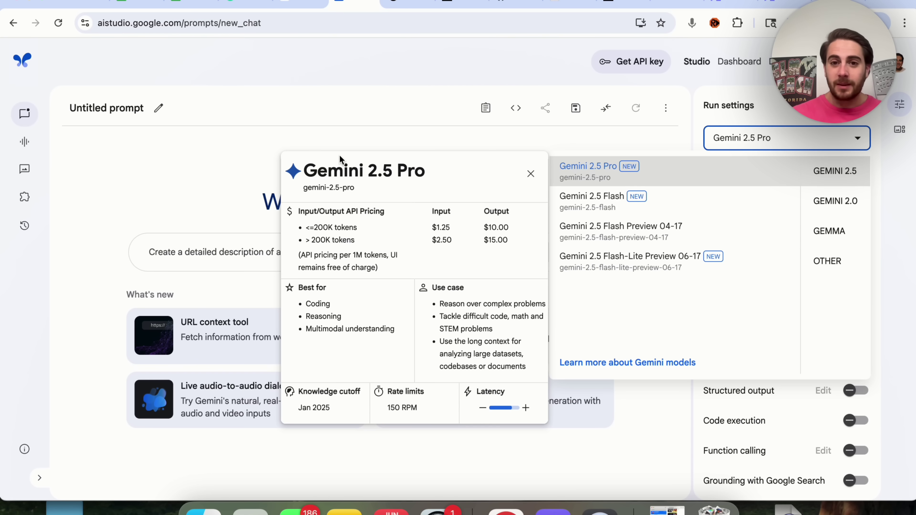